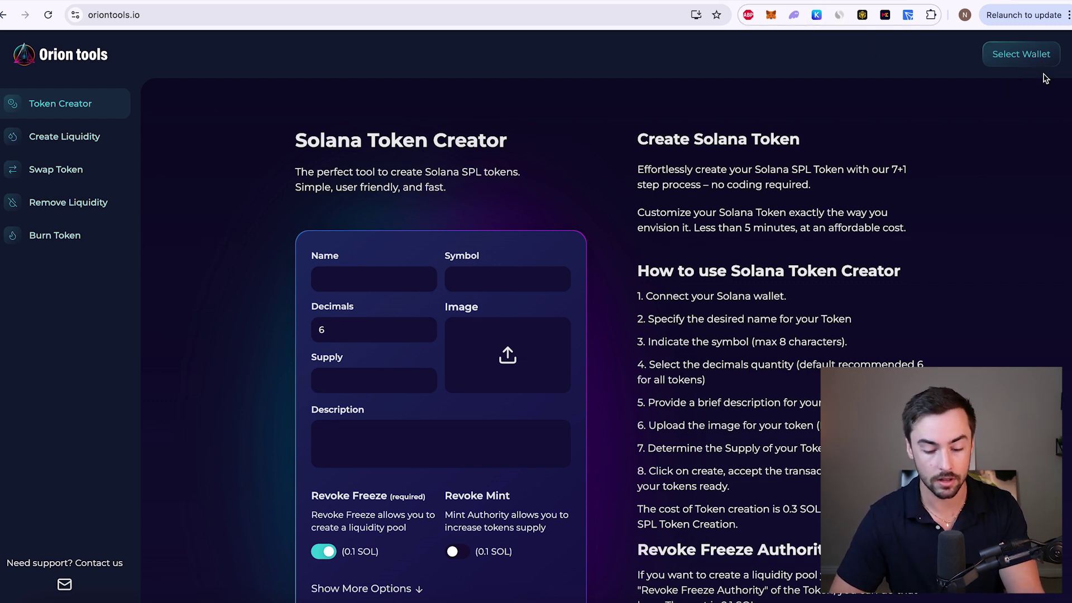
Connect the Phantom wallet to Orion Tools and check its SOL balance
click(1003, 54)
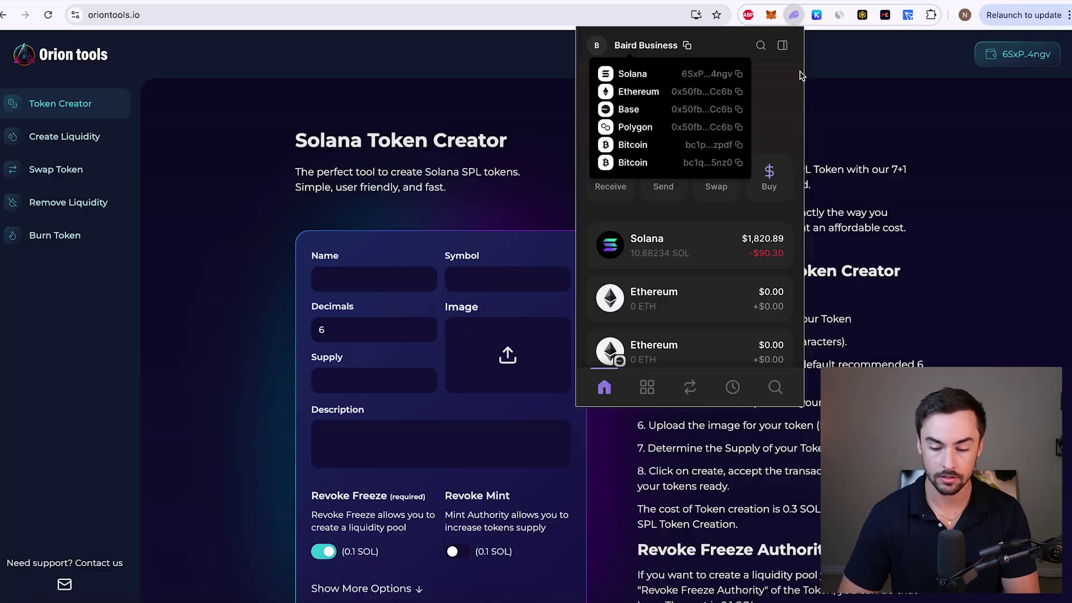
click(899, 86)
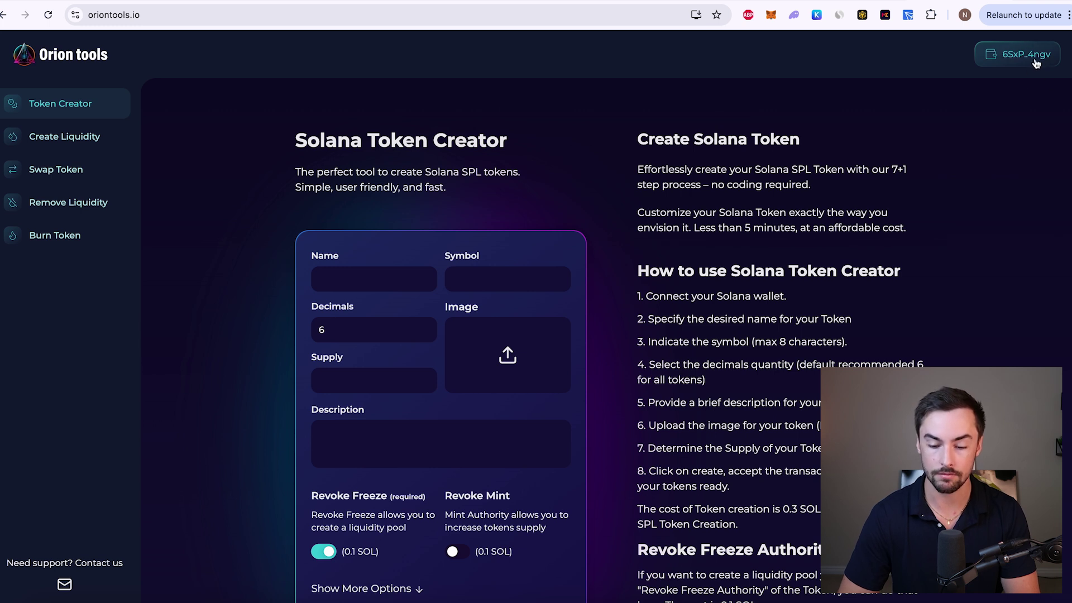
click(793, 15)
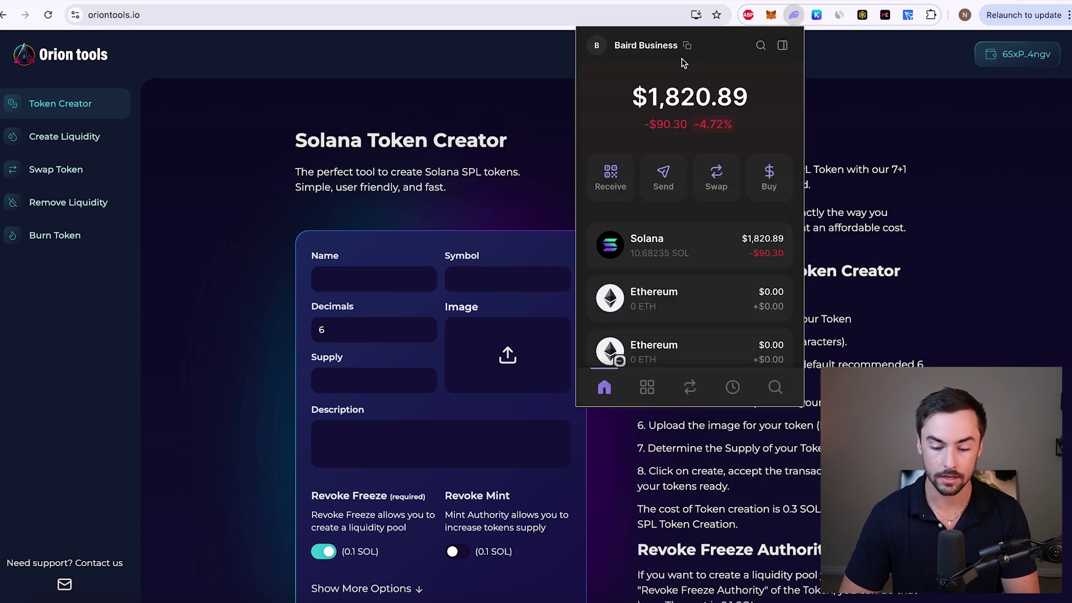
mouse_move(698, 60)
click(909, 142)
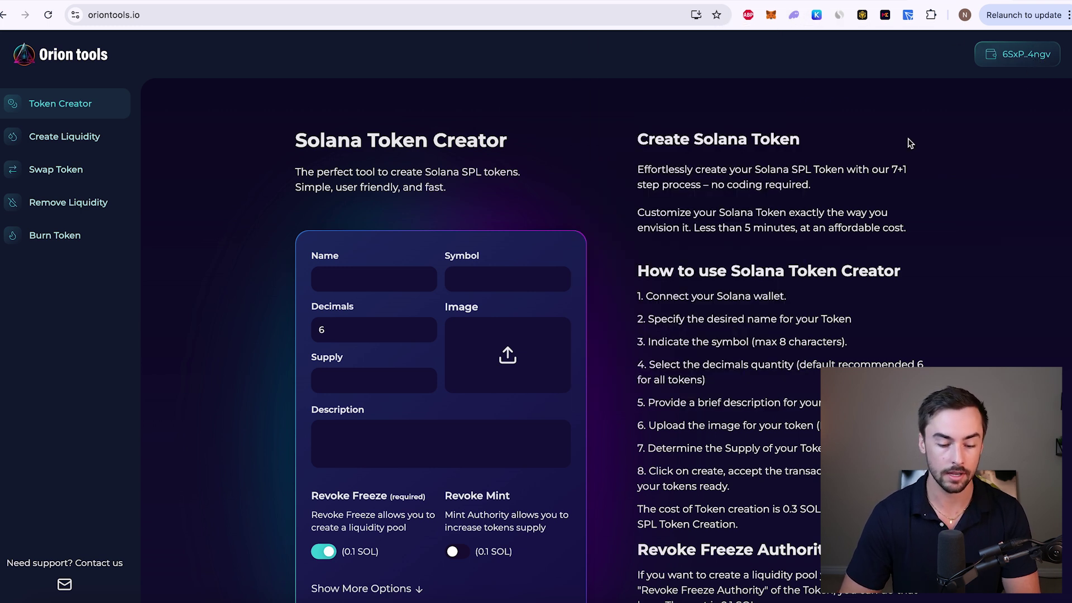
scroll(421, 249, down, 1)
scroll(421, 249, down, 1)
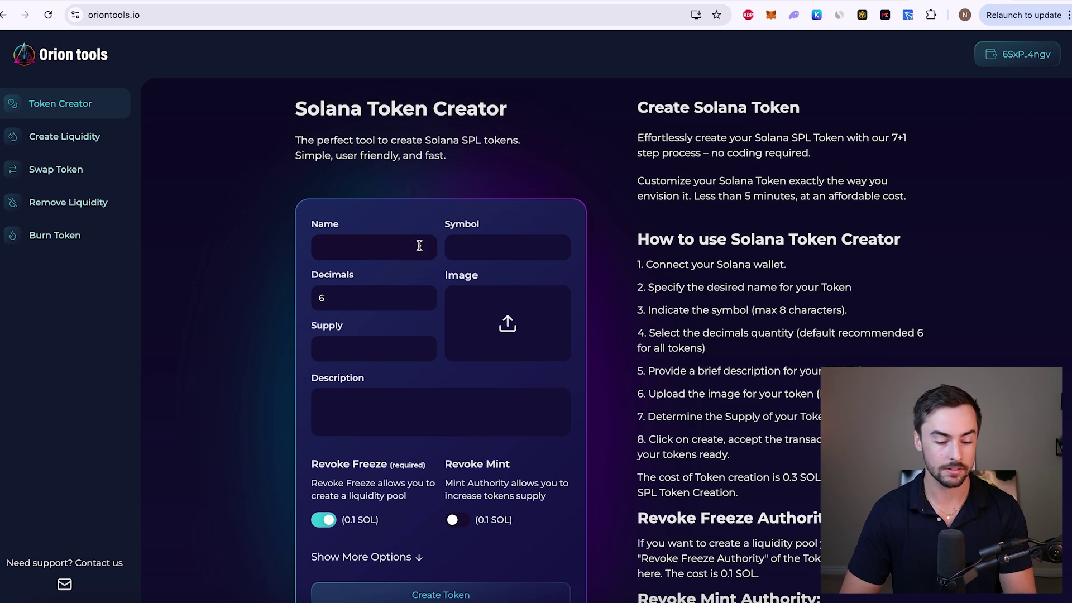
scroll(419, 245, down, 1)
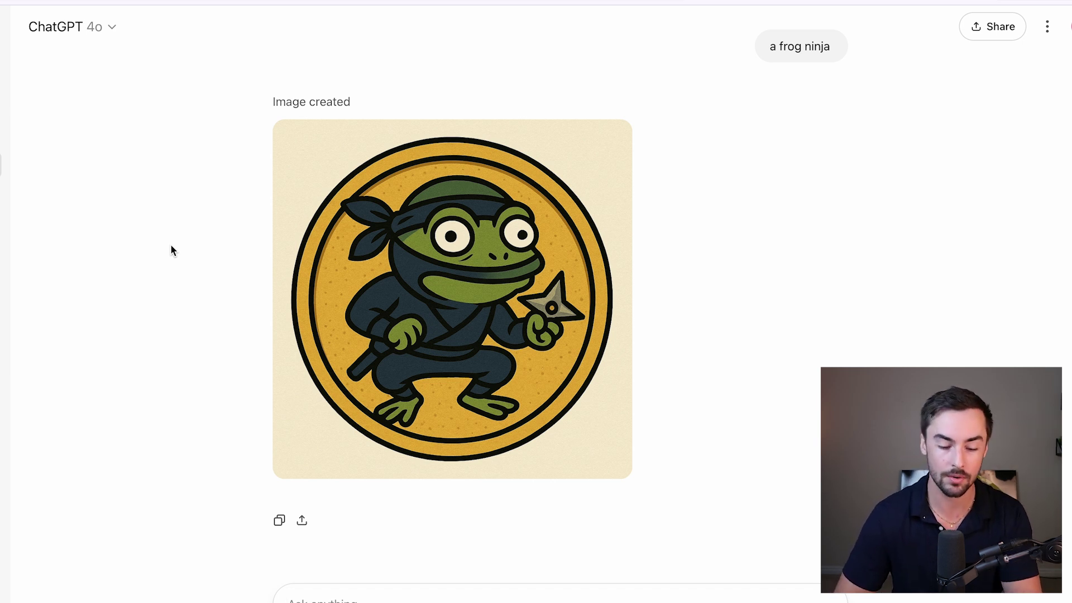
Download the generated frog-ninja coin image from ChatGPT
mouse_move(459, 258)
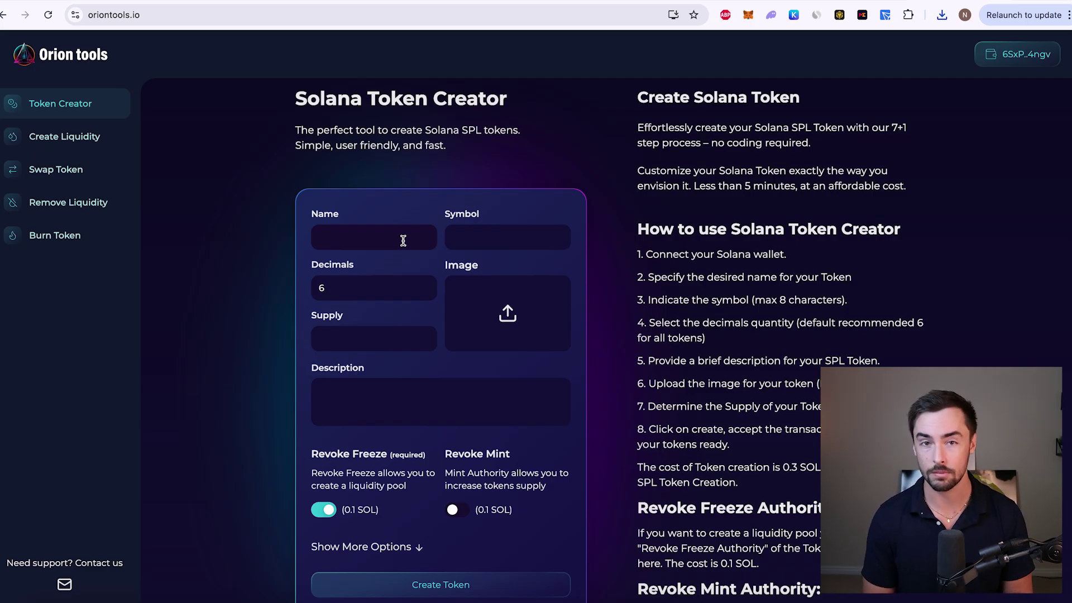
Enter token name 'Ninja Frog' and symbol 'NINJAF', with the frog image as logo
click(403, 240)
text(Ninja Frog)
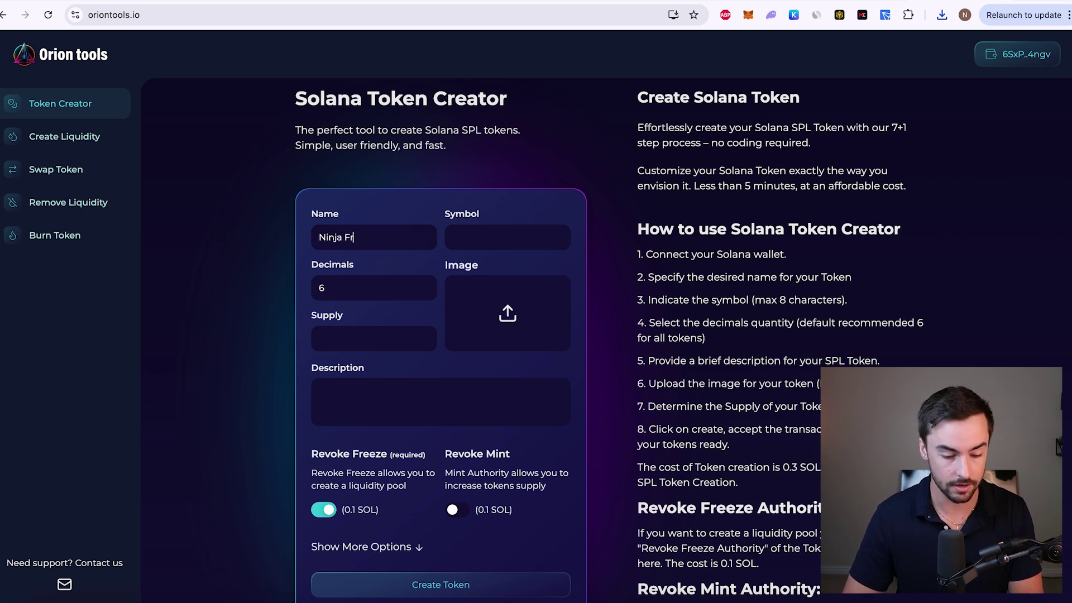
click(507, 238)
text(N)
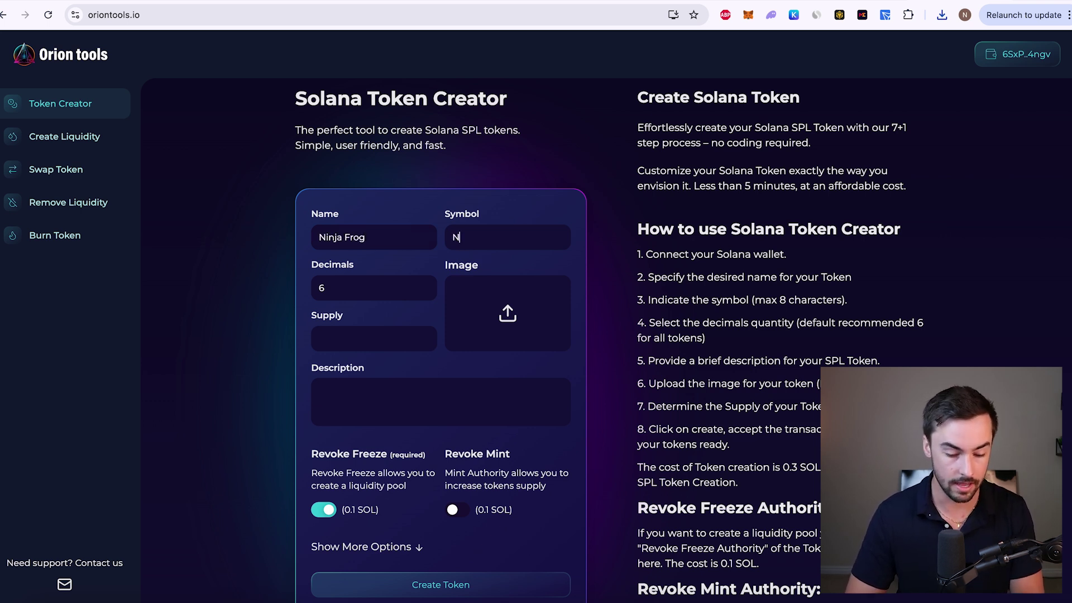
text(IN)
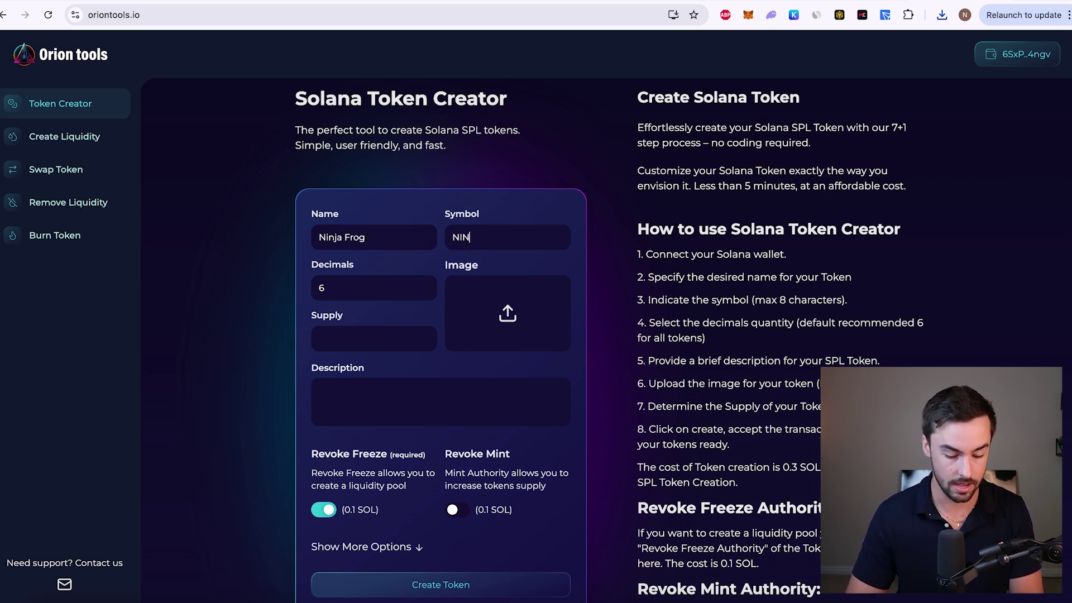
text(JAF)
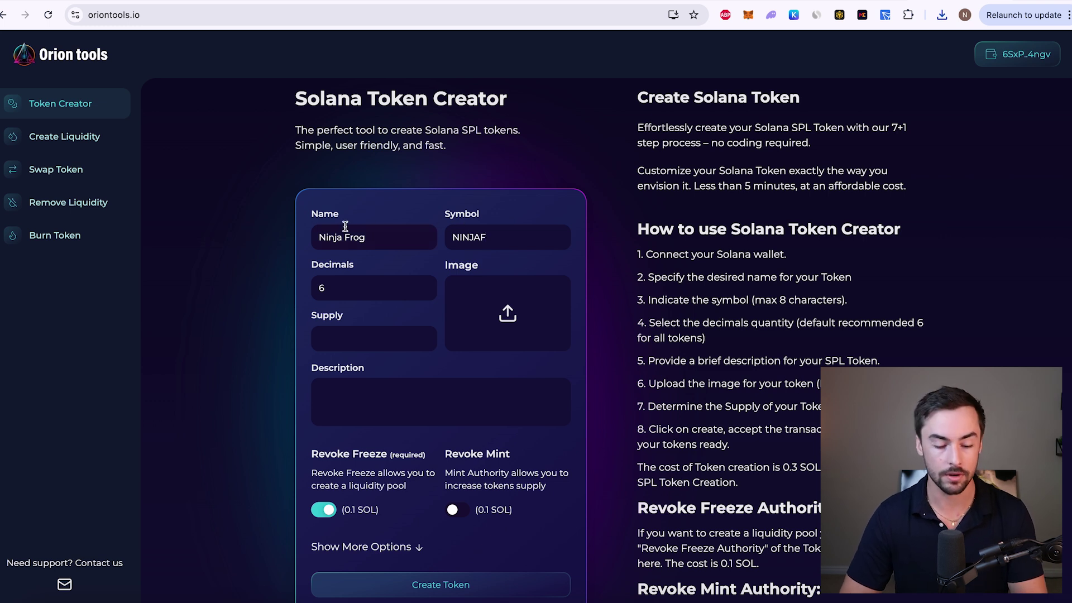
drag(375, 237, 313, 237)
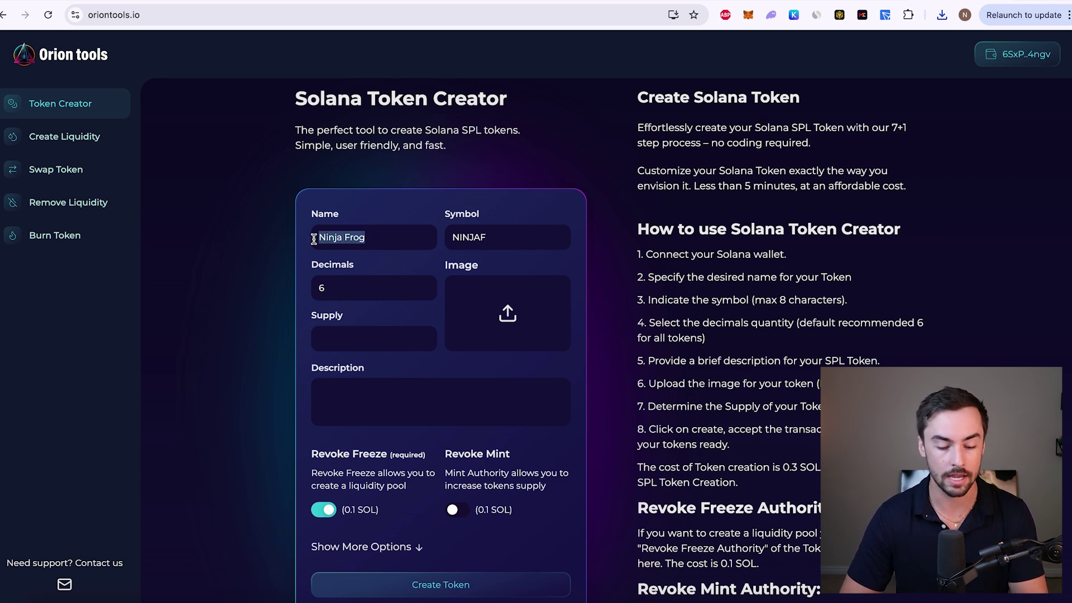
click(405, 237)
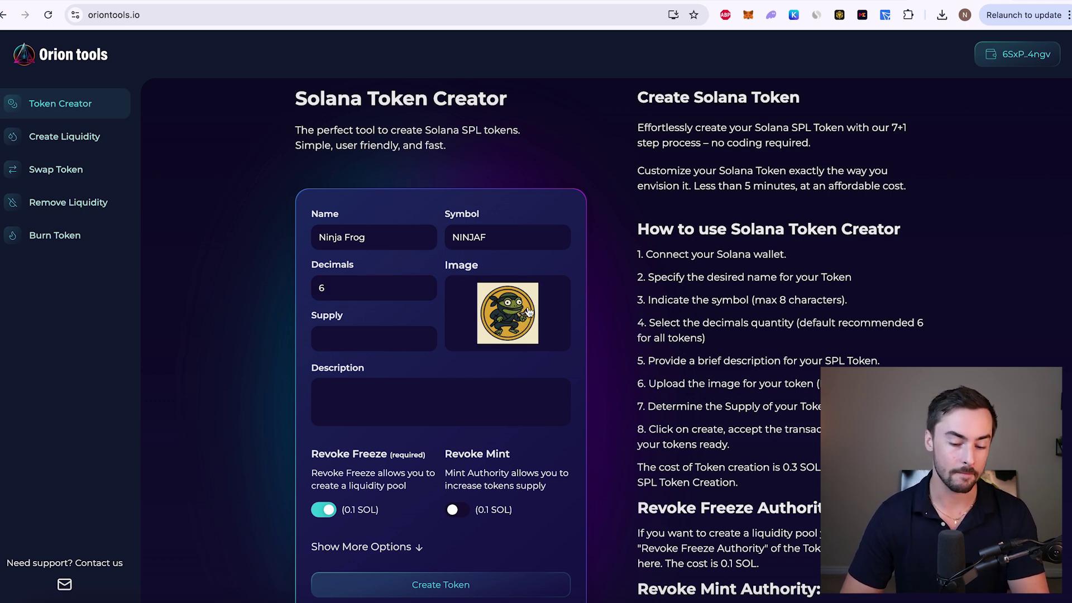
drag(646, 384, 816, 385)
click(816, 385)
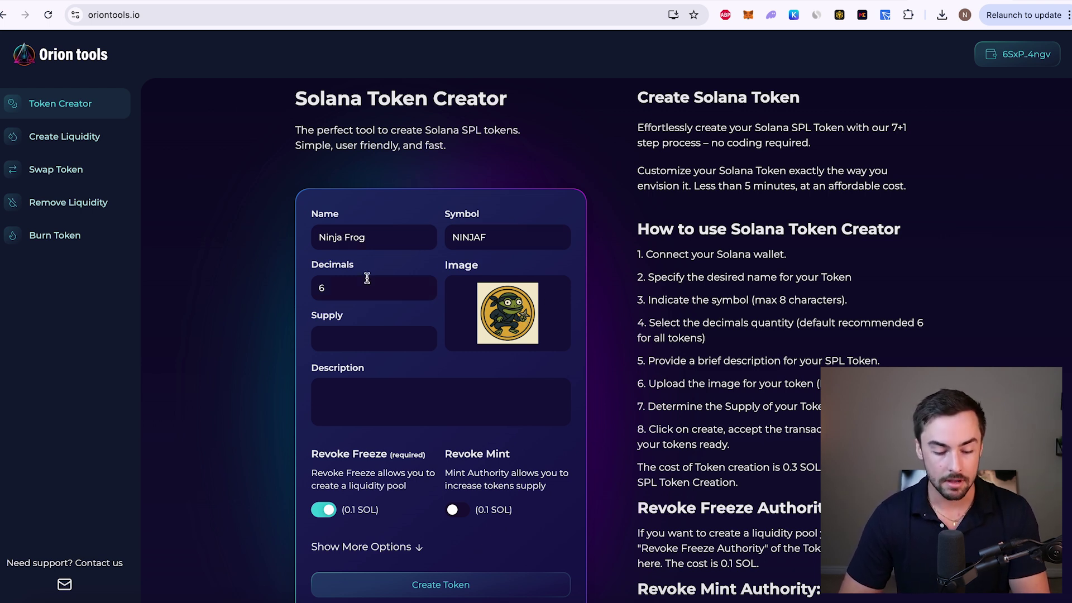
click(354, 331)
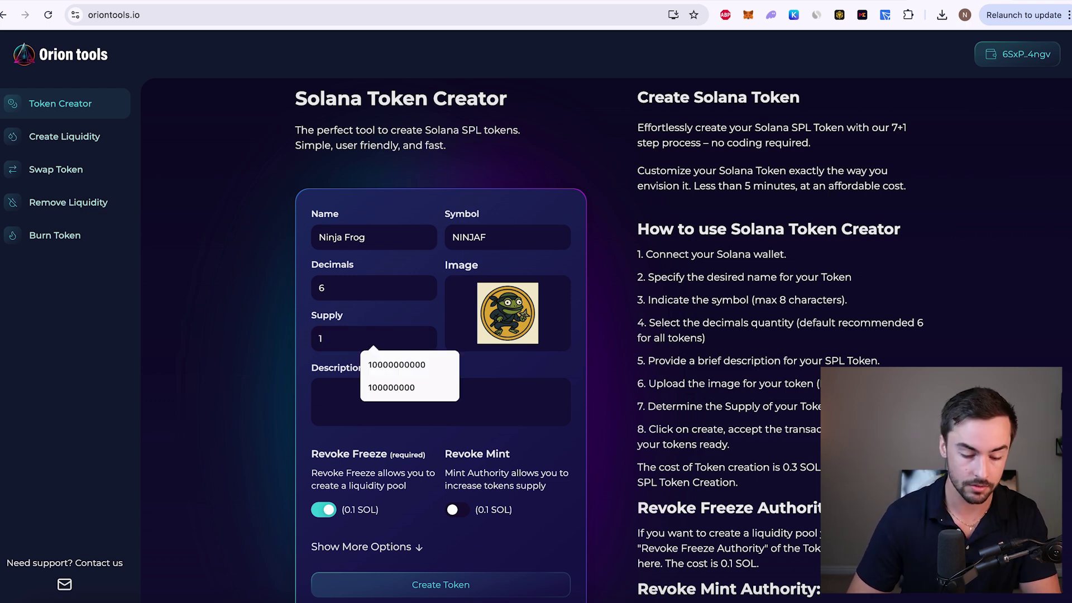
text(1000000000)
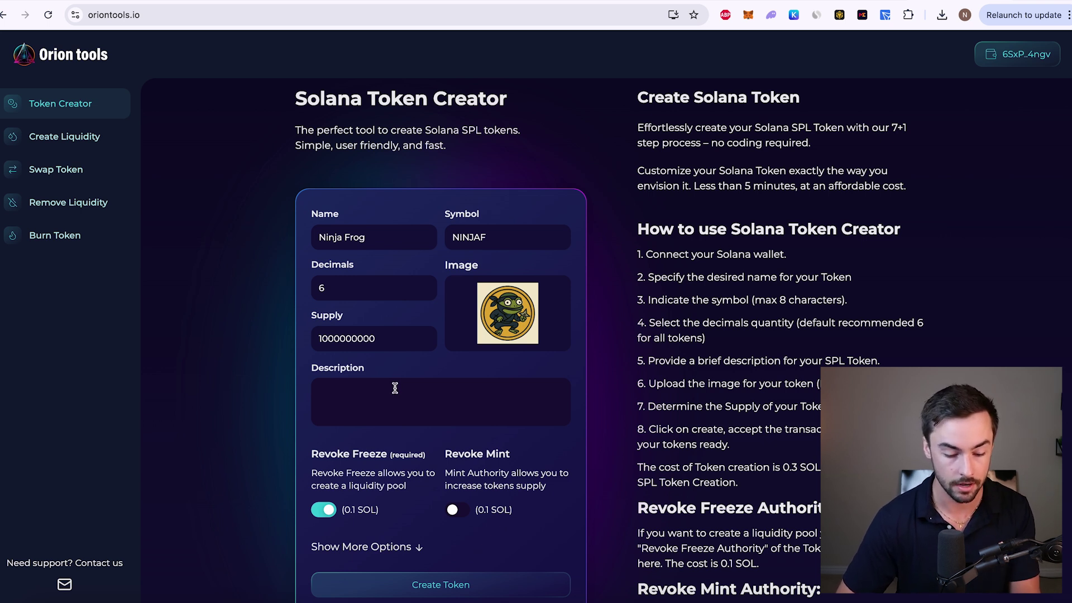
click(396, 389)
key(ctrl+v)
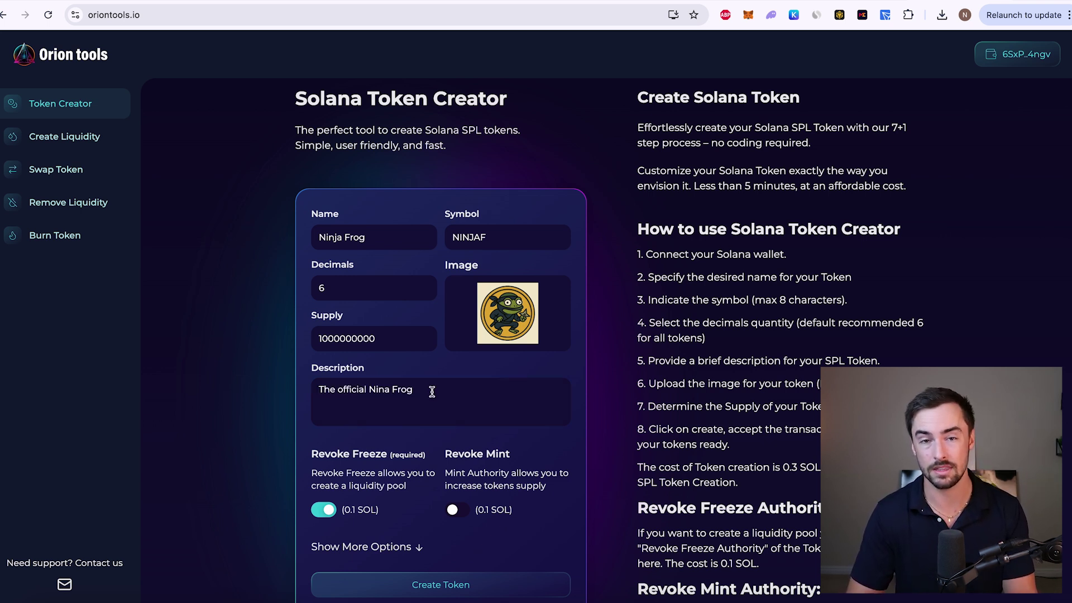
scroll(431, 391, down, 2)
text(j)
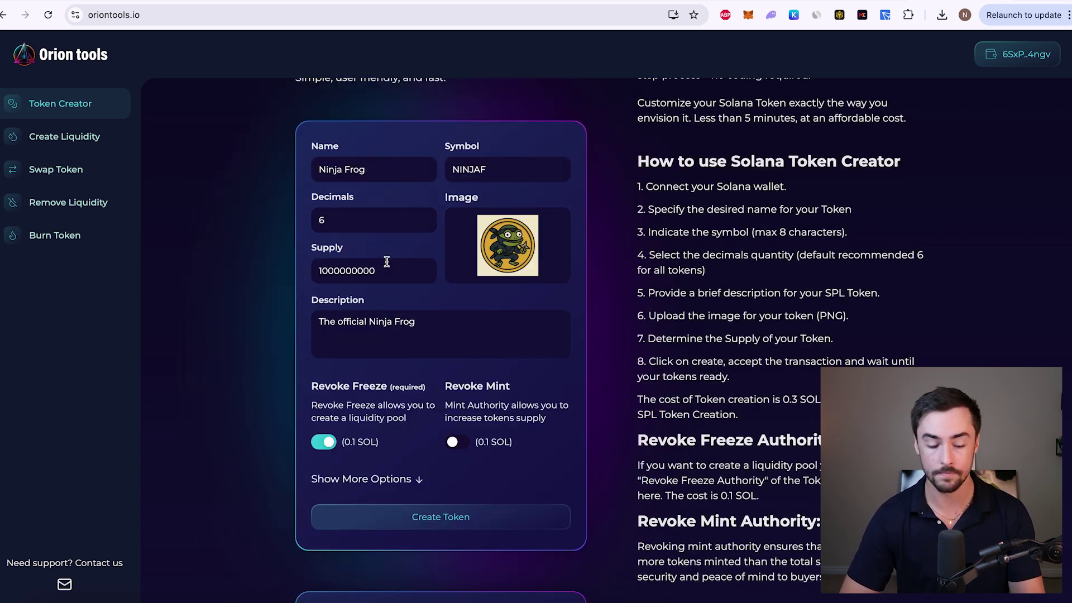
Turn on Revoke Mint alongside the required Revoke Freeze option
scroll(398, 324, down, 1)
scroll(398, 325, up, 1)
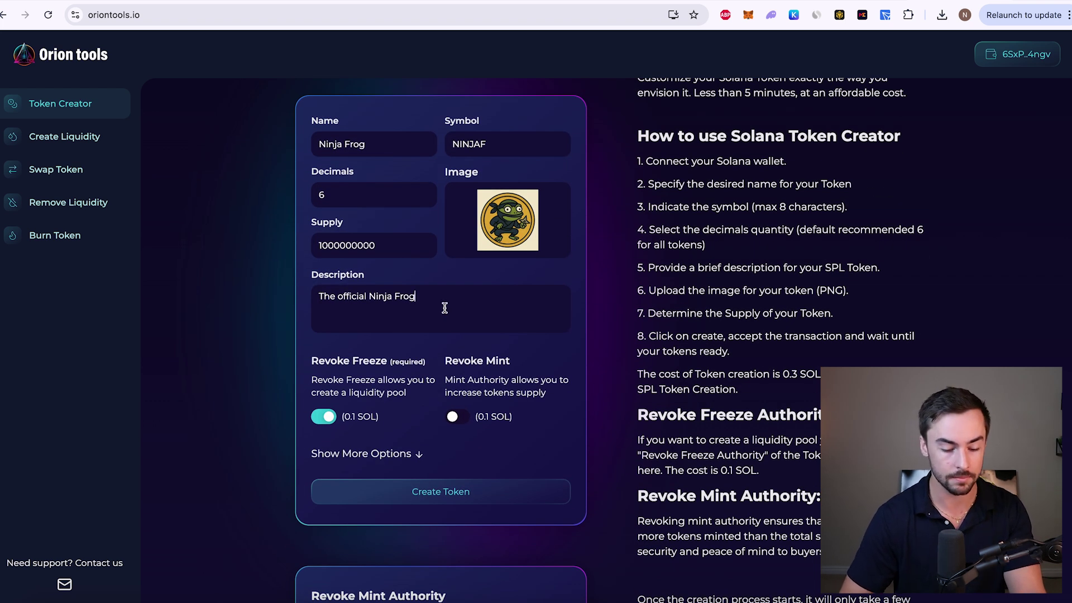
scroll(445, 308, down, 1)
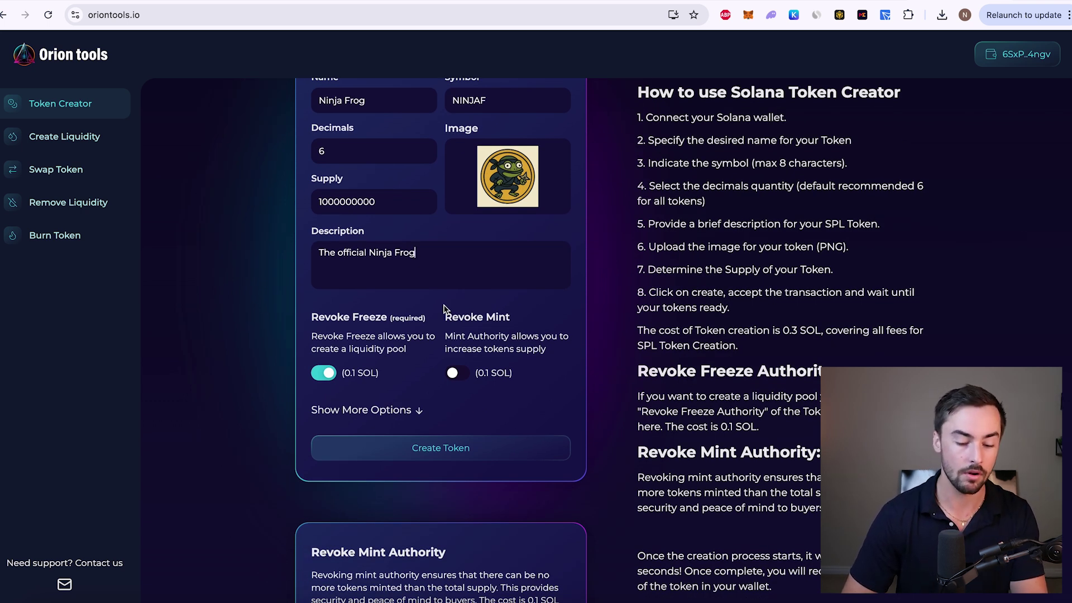
scroll(435, 279, down, 1)
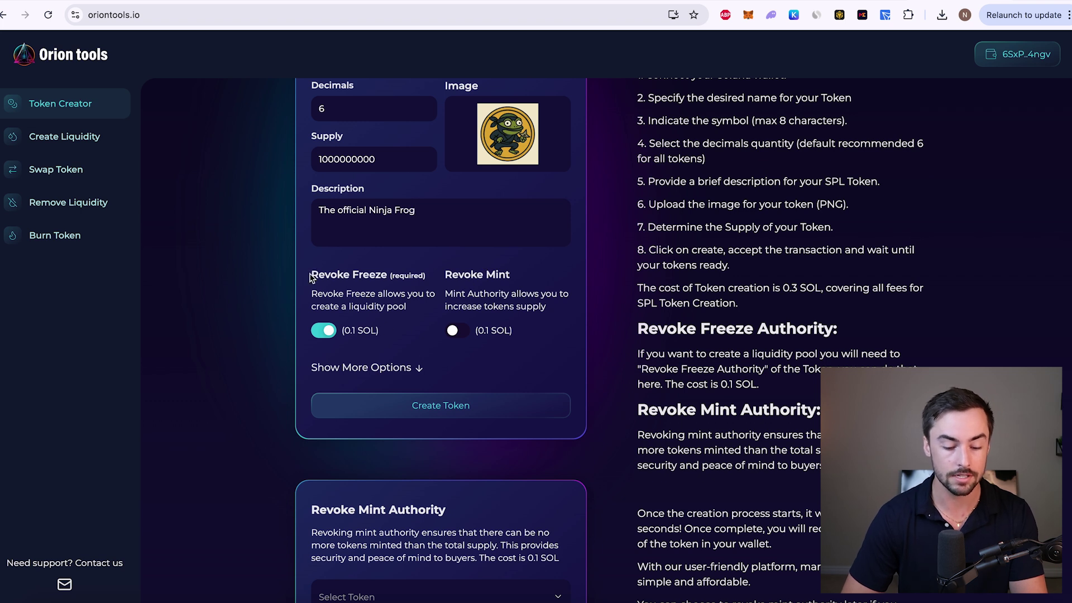
drag(312, 274, 423, 277)
click(407, 292)
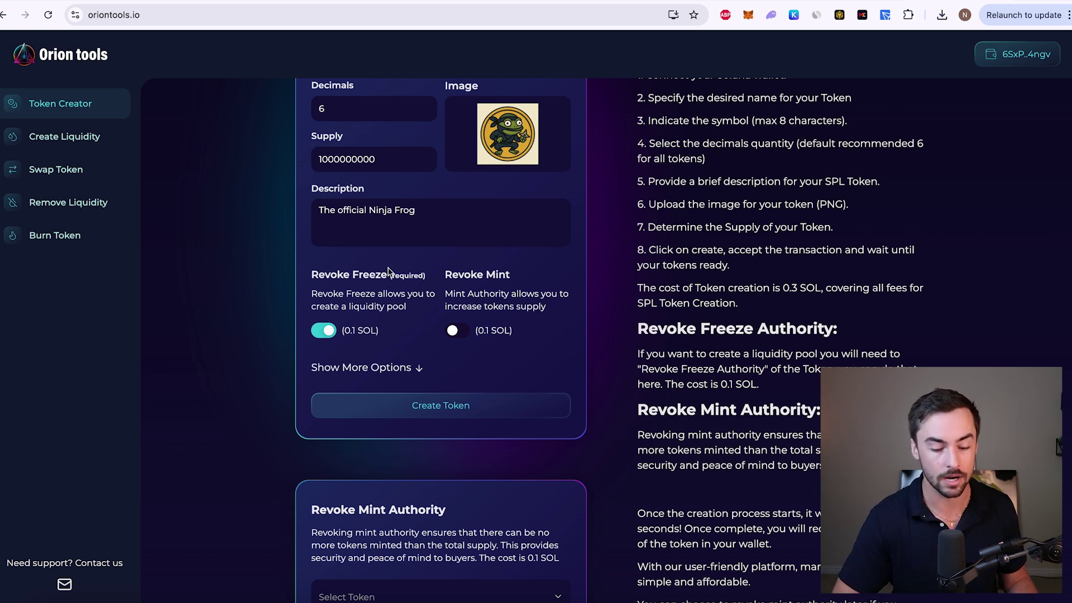
drag(387, 274, 464, 274)
click(422, 272)
scroll(480, 302, up, 2)
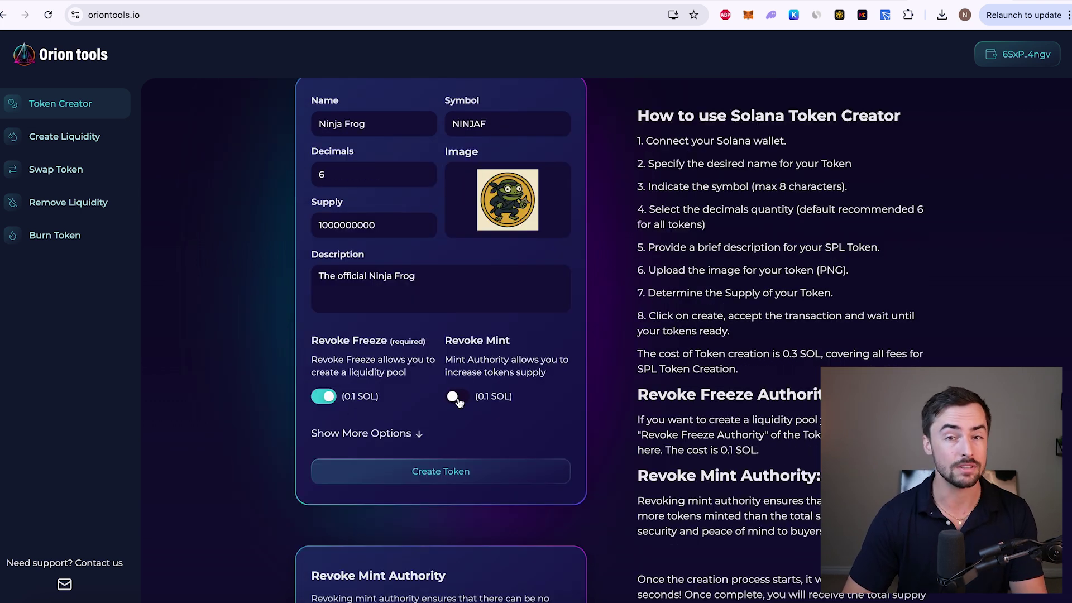
click(456, 396)
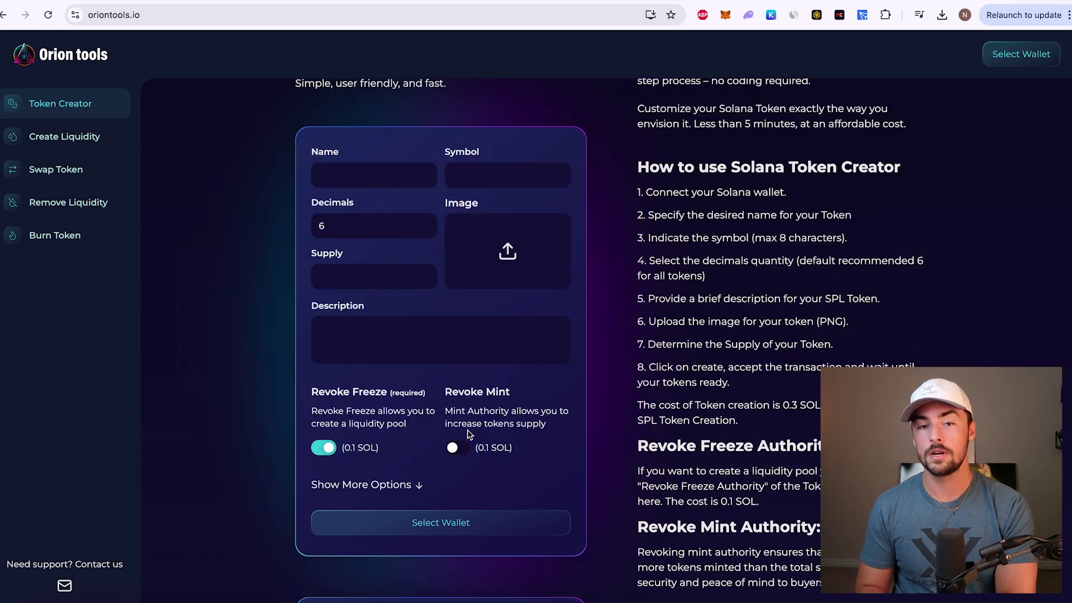
scroll(468, 435, up, 1)
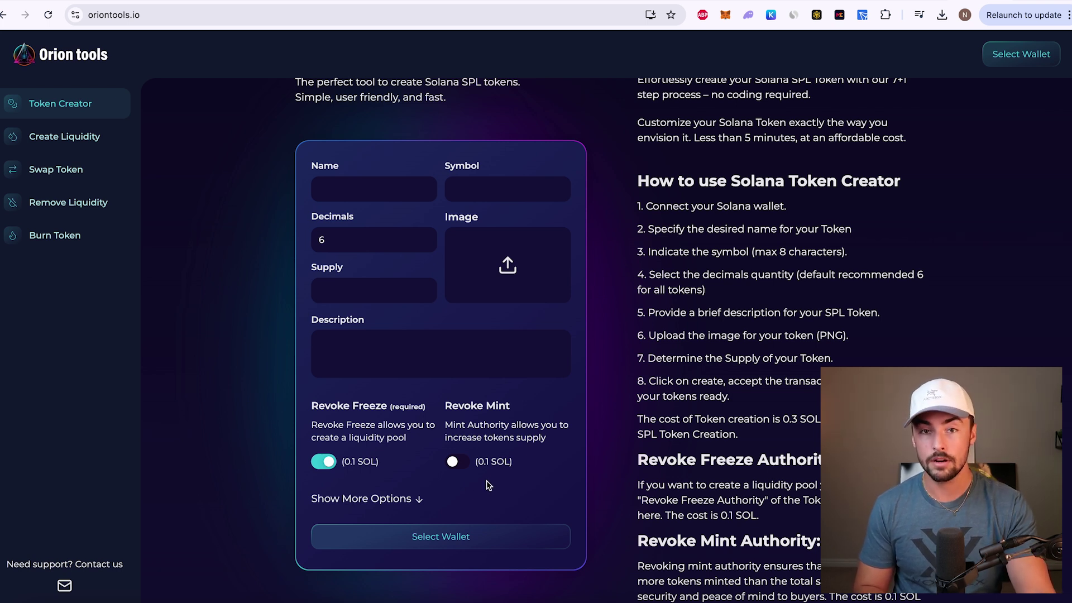
scroll(487, 485, down, 5)
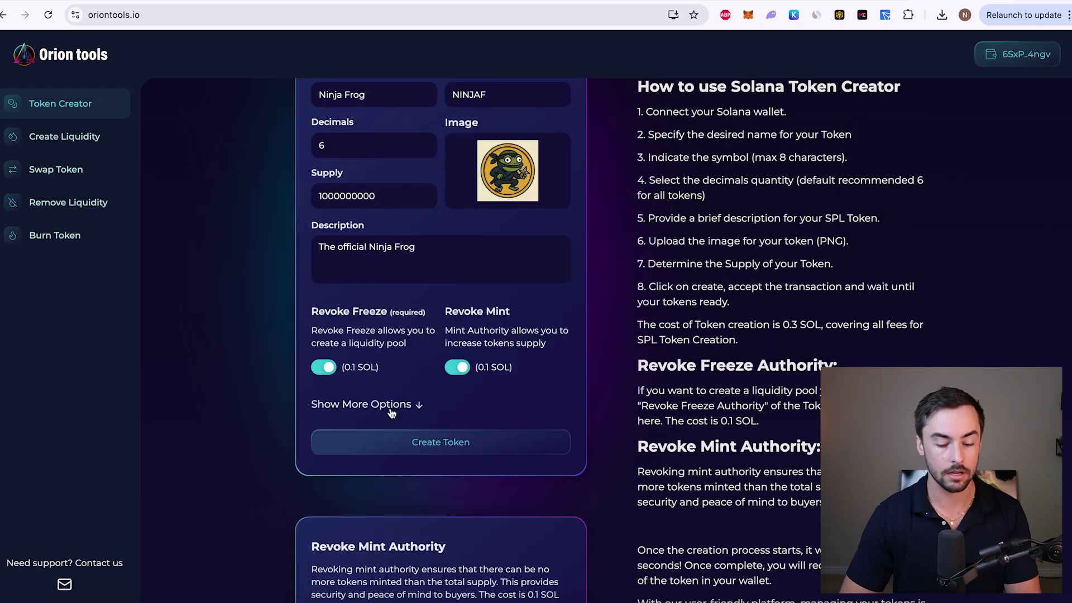
click(409, 406)
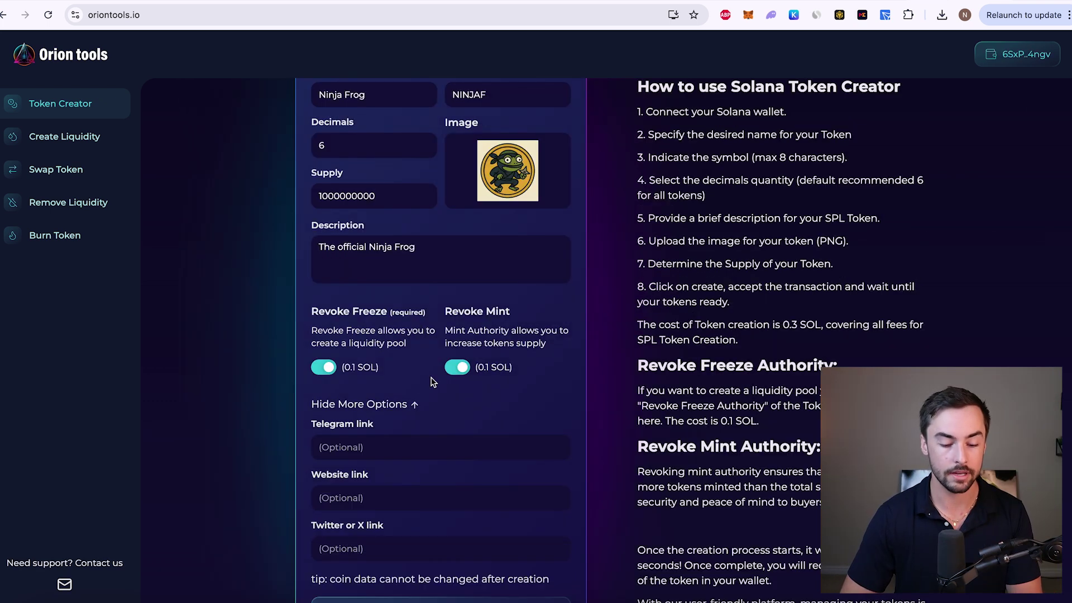
scroll(466, 326, down, 1)
scroll(466, 325, down, 2)
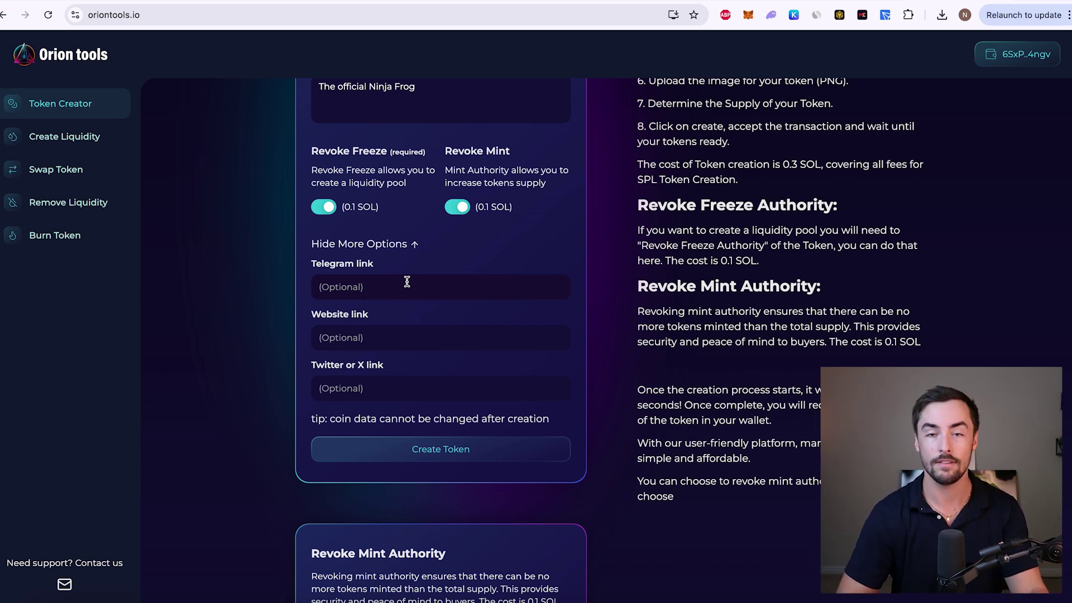
scroll(413, 321, down, 1)
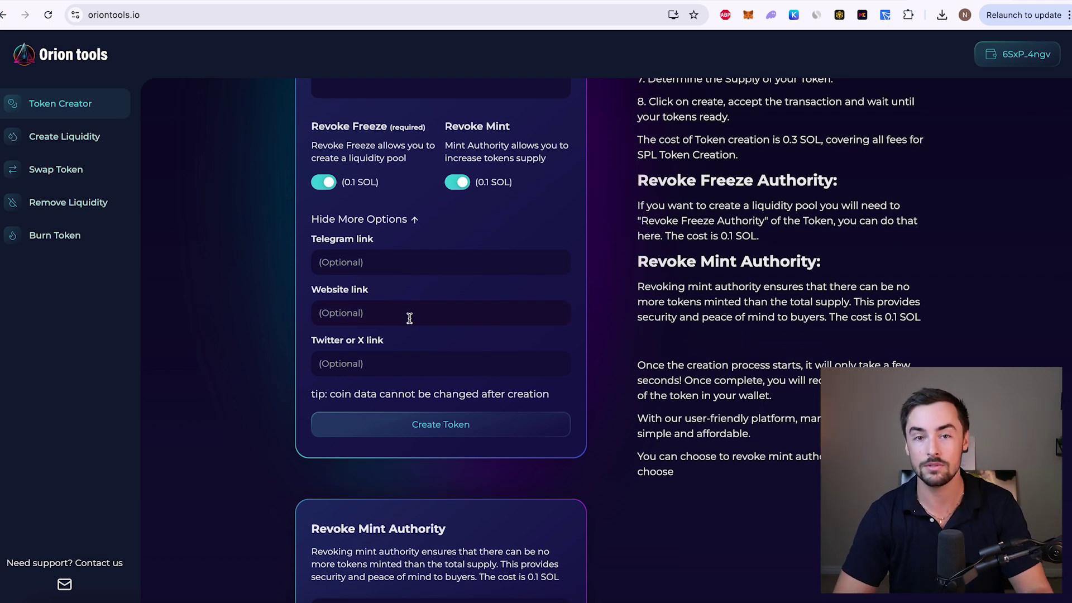
scroll(409, 318, down, 1)
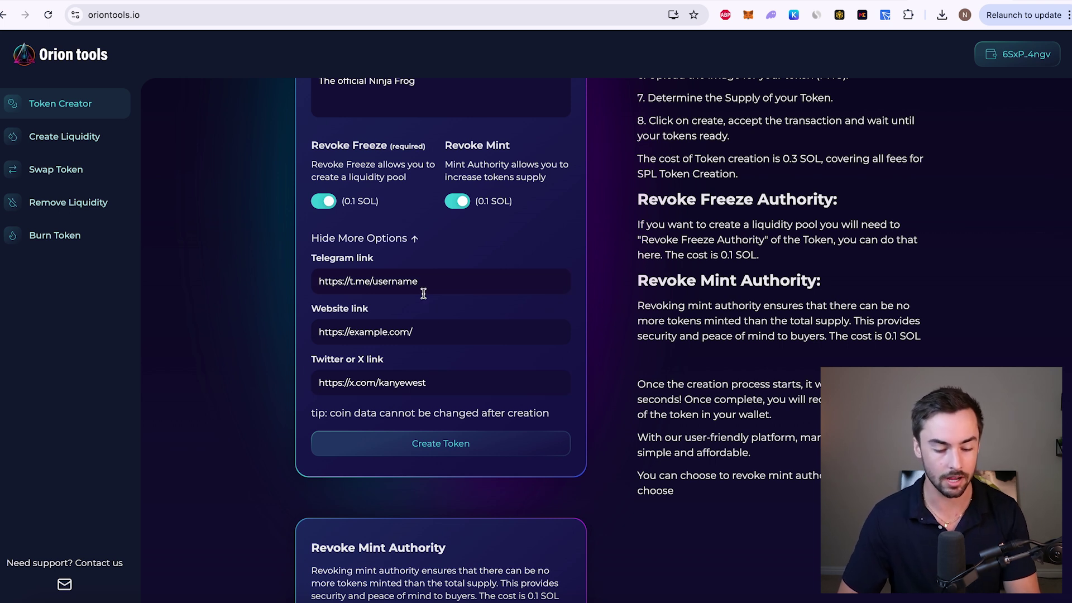
drag(334, 281, 413, 281)
click(415, 281)
drag(347, 334, 426, 332)
click(426, 332)
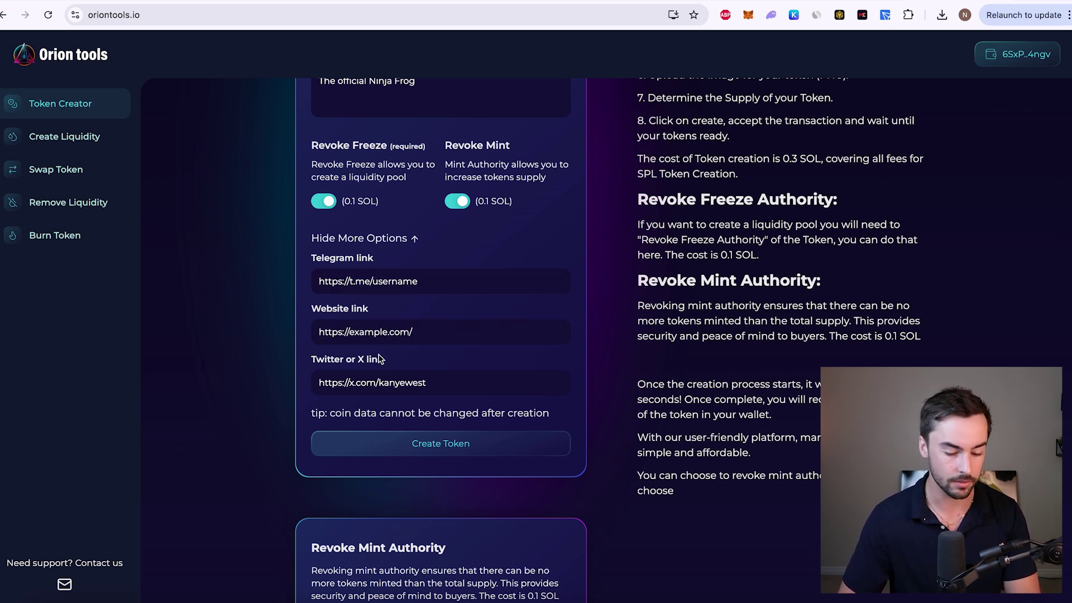
click(332, 381)
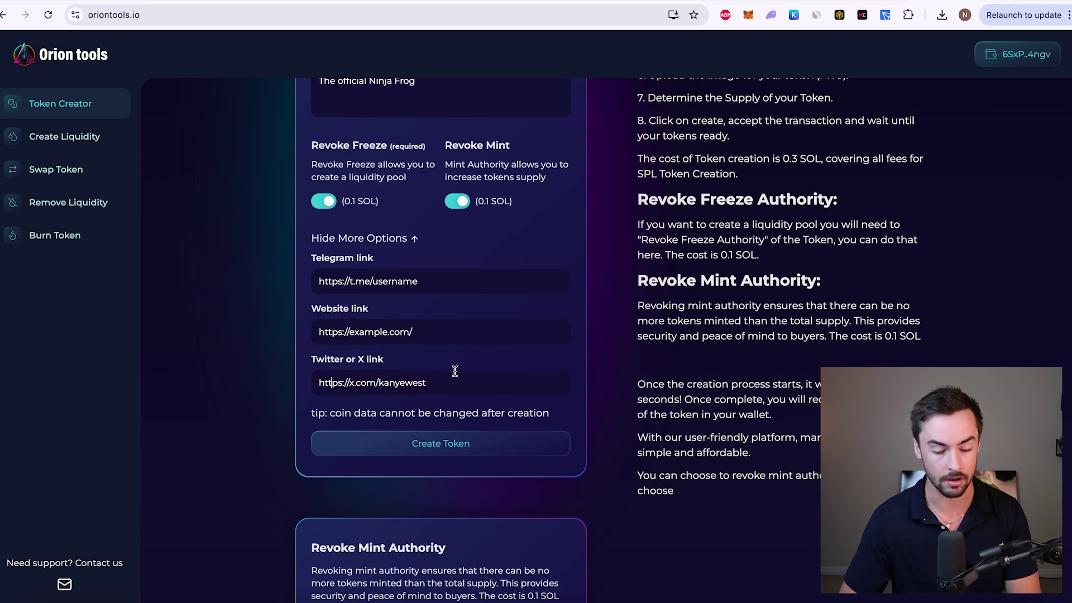
Submit the Ninja Frog token, bringing up Phantom's 0.51862 SOL confirmation request
scroll(319, 407, down, 1)
scroll(325, 402, up, 1)
key(Right)
key(Right)
key(Right)
key(Right)
key(Right)
key(Right)
key(Right)
key(Right)
key(Right)
key(Right)
key(Right)
key(Right)
key(Right)
key(Right)
key(Right)
key(Right)
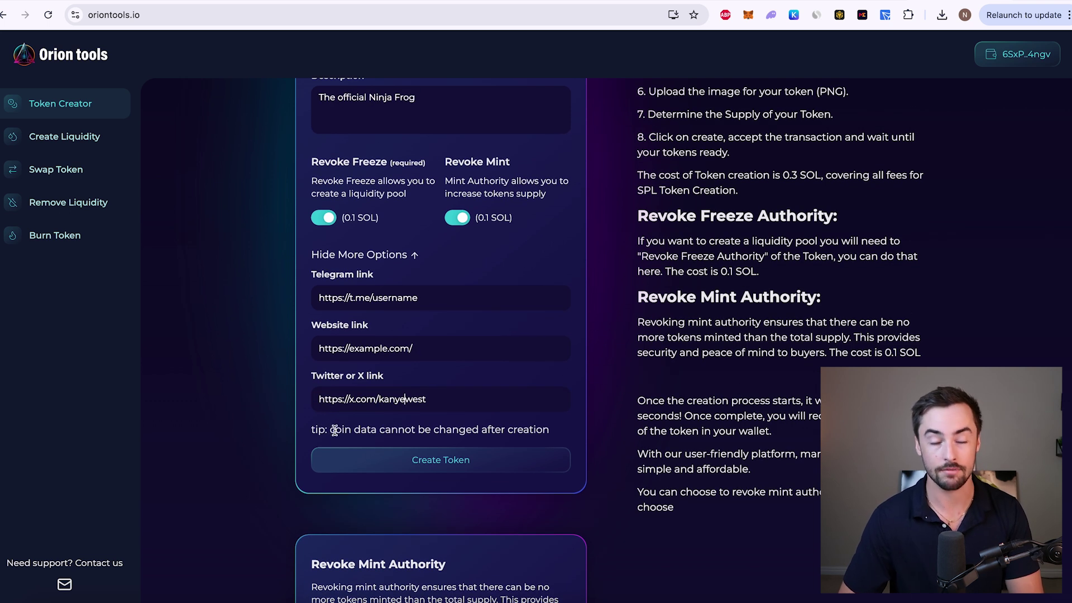
scroll(437, 376, up, 3)
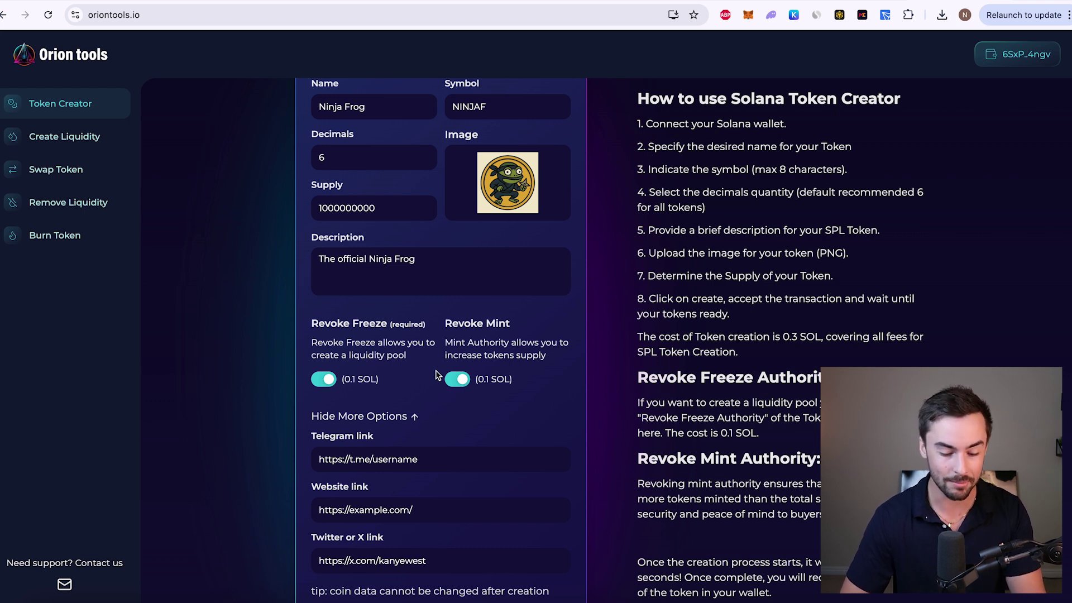
scroll(436, 375, down, 1)
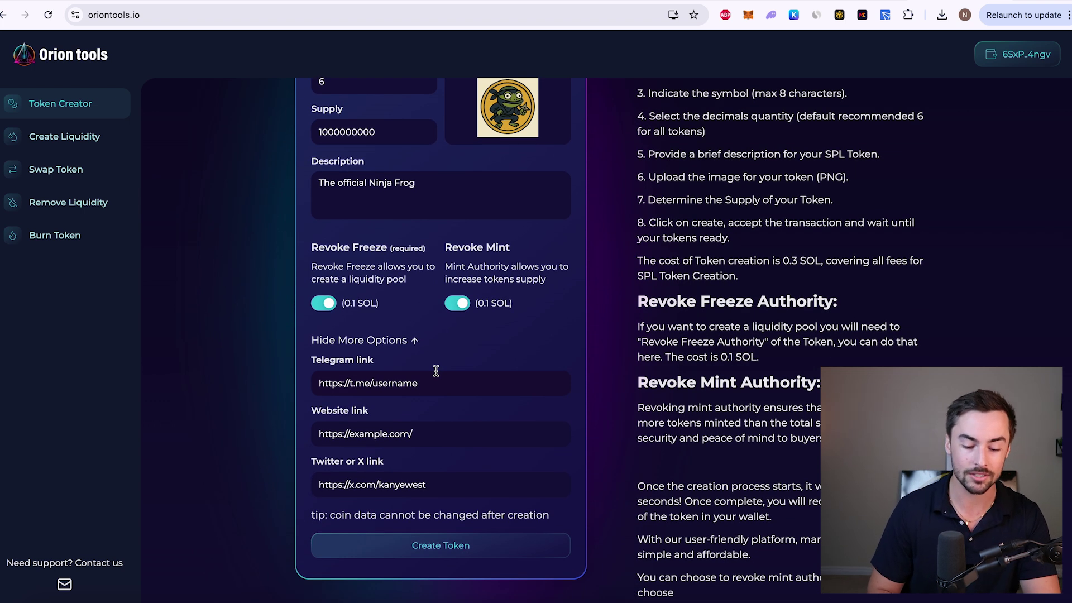
scroll(436, 371, down, 1)
scroll(451, 522, up, 1)
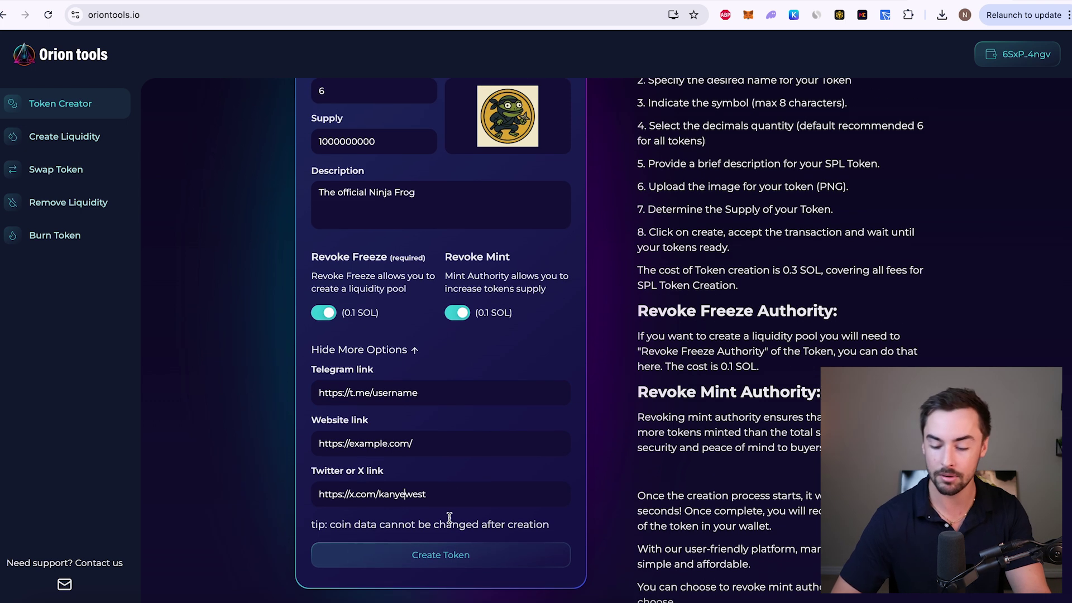
click(441, 556)
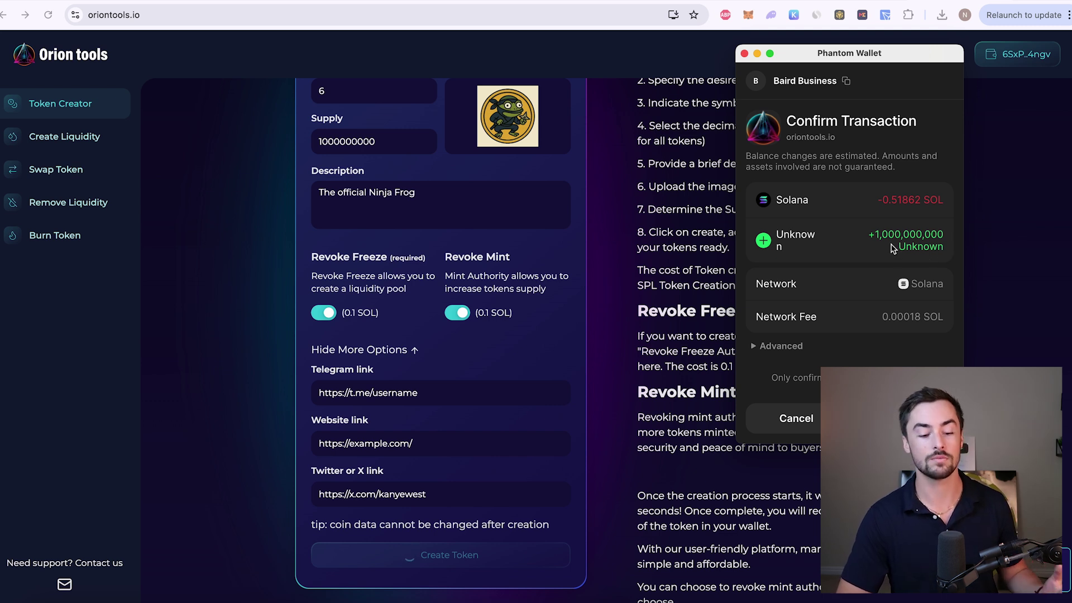
scroll(446, 146, up, 2)
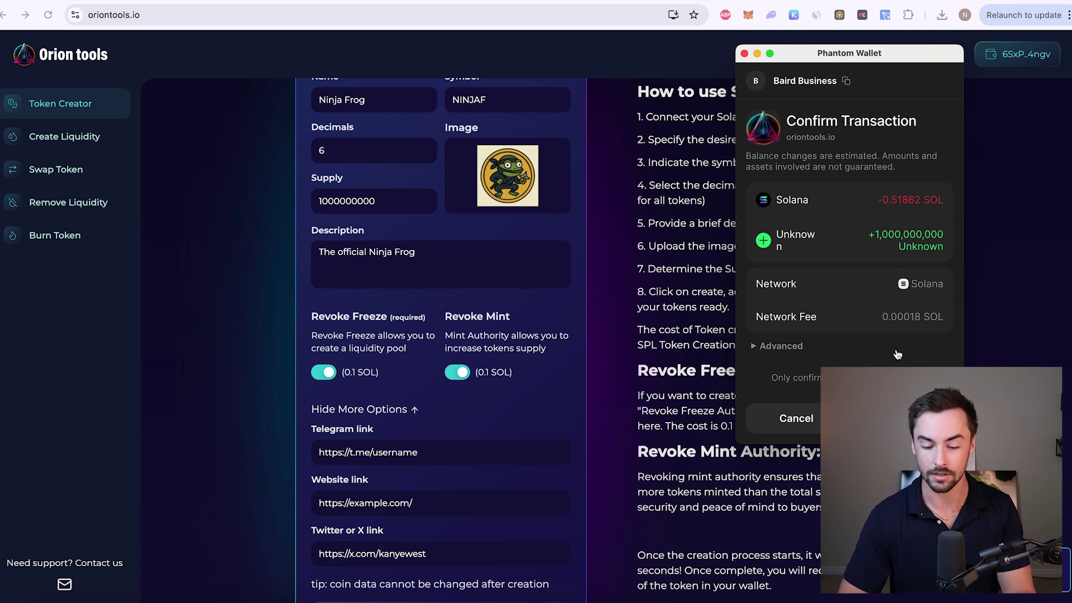
Approve the creation in Phantom and verify 1B NINJAF in the wallet
click(899, 417)
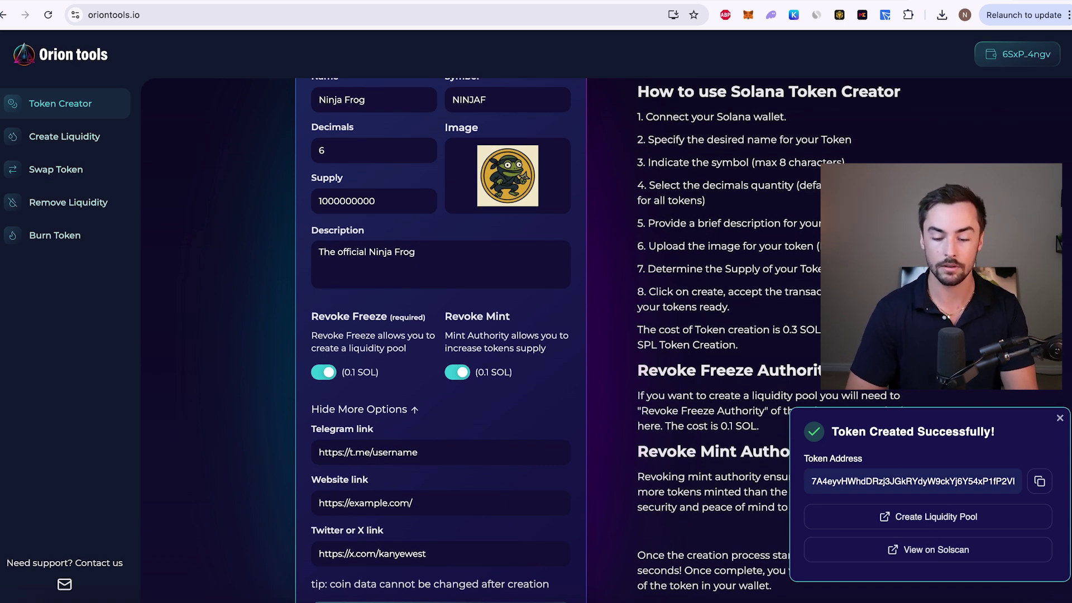
click(771, 15)
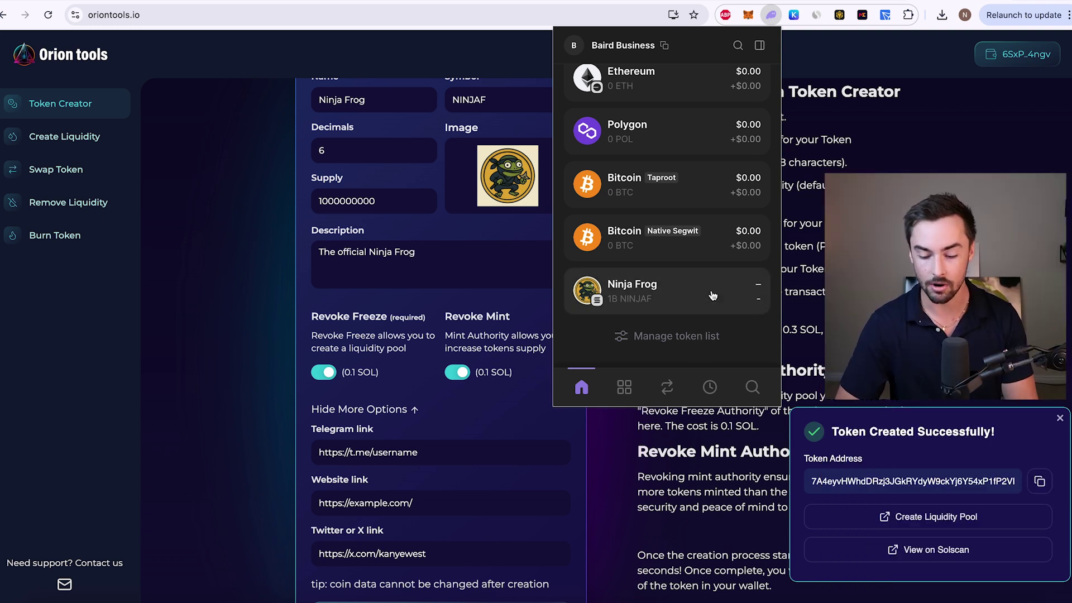
click(871, 321)
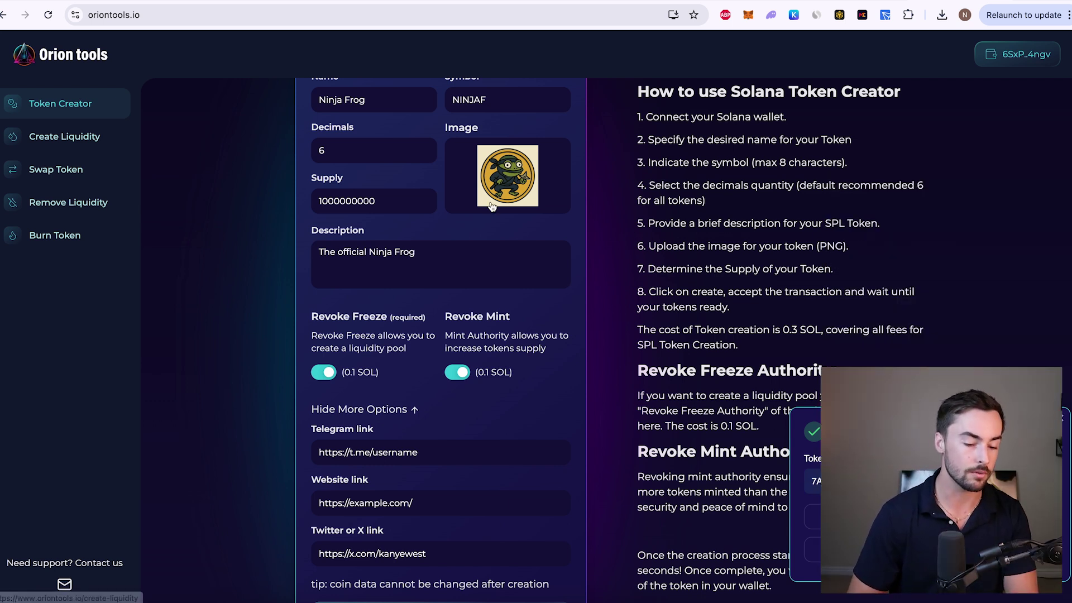
Go to Create Liquidity and compare the CPMM and AMM v4 pool types
click(59, 139)
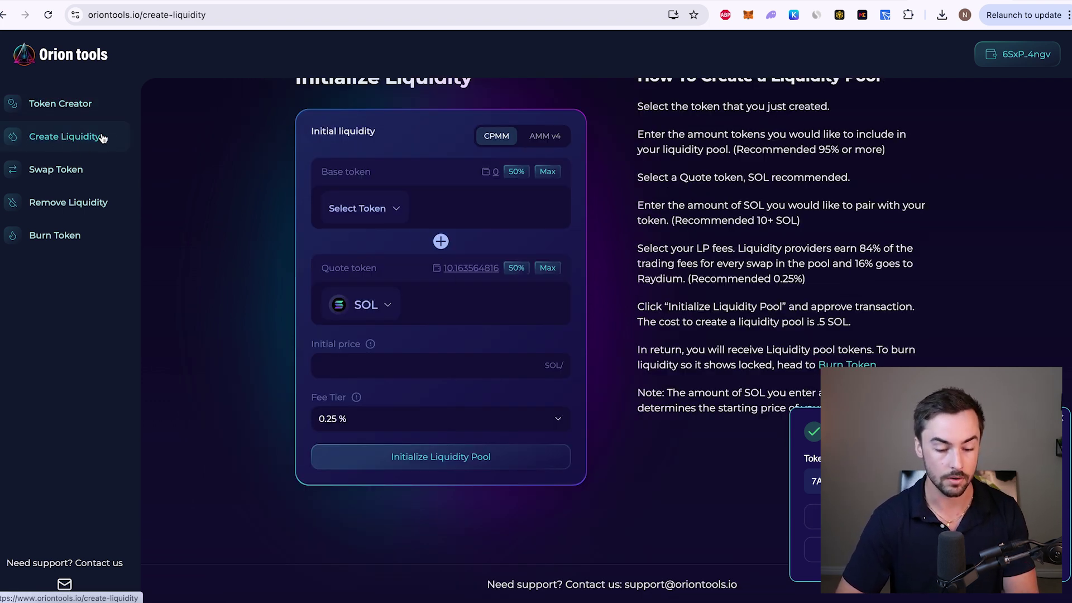
scroll(411, 200, up, 1)
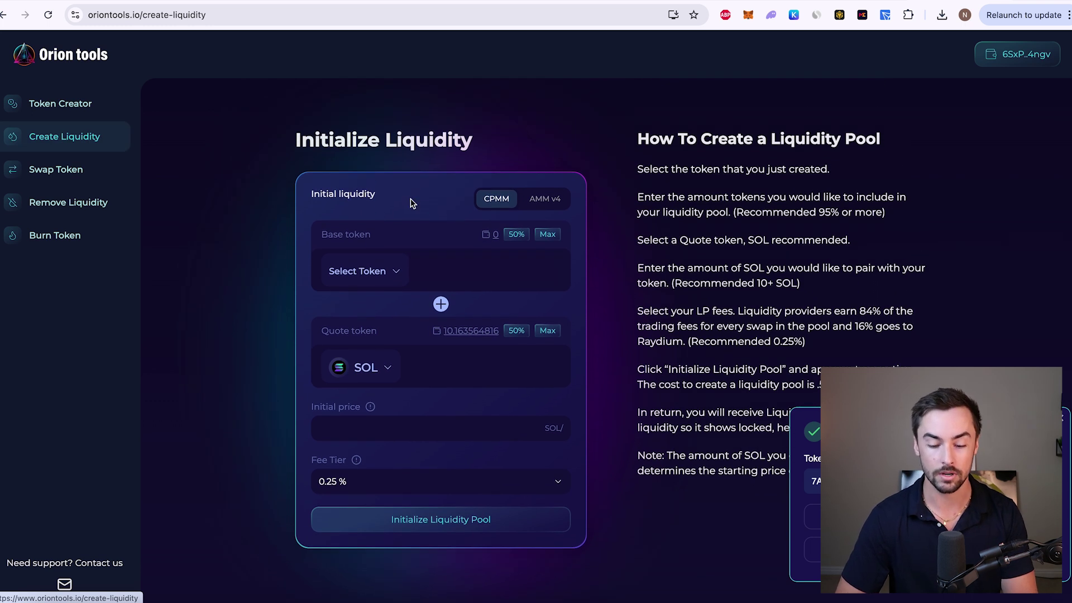
scroll(411, 203, down, 1)
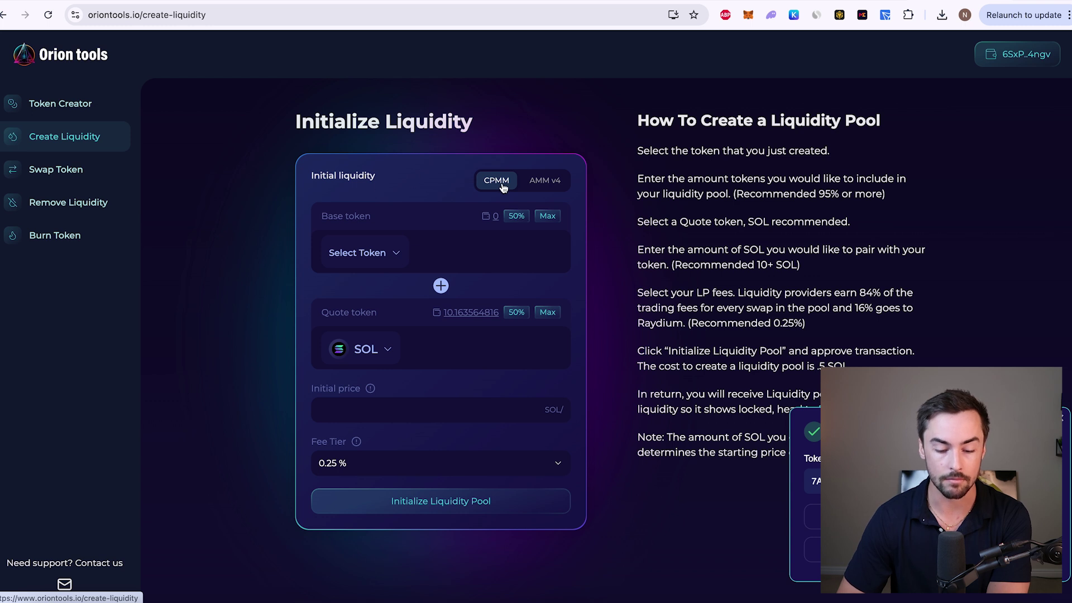
click(541, 186)
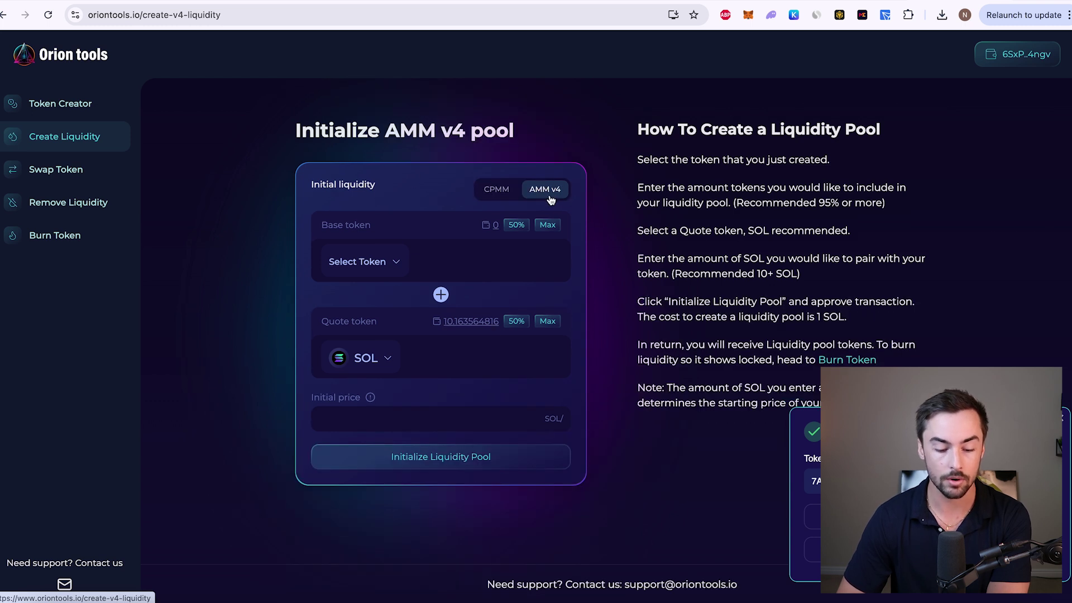
click(551, 193)
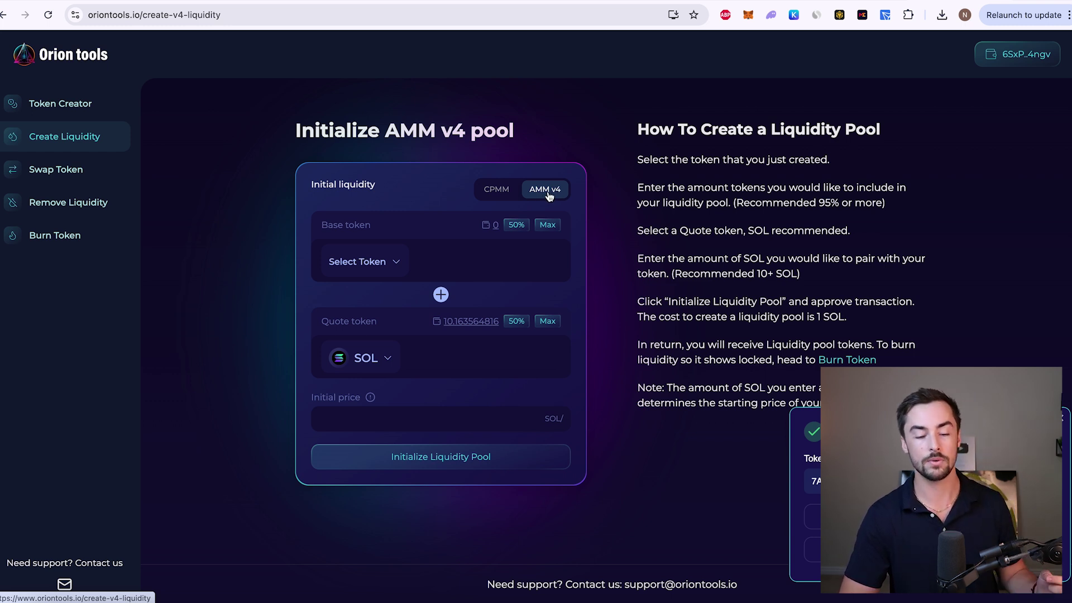
click(496, 191)
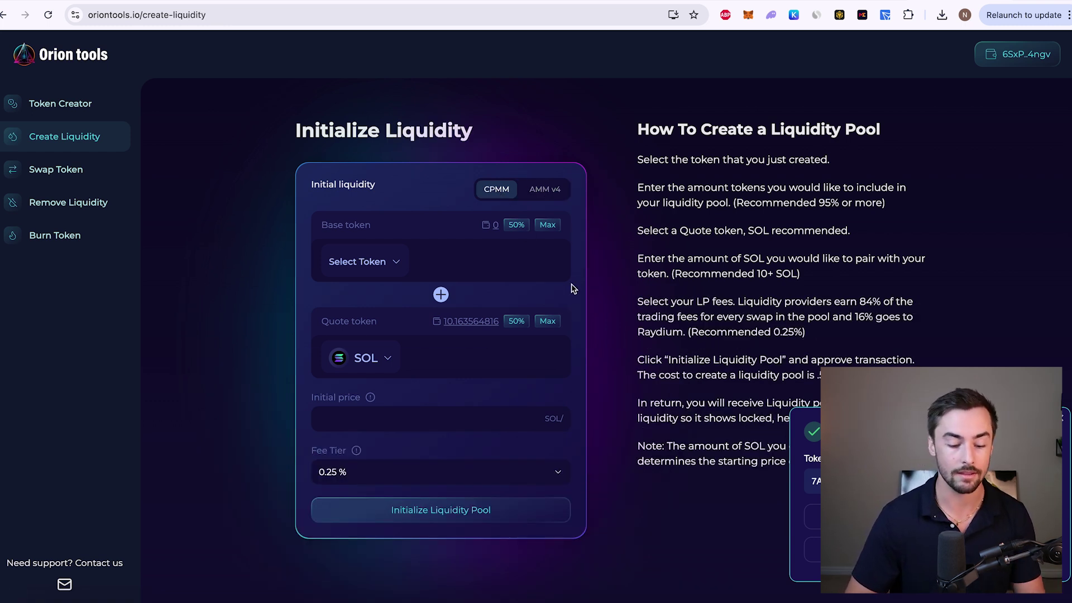
Review the CPMM fee tiers, keep 0.25%, then select AMM v4
scroll(419, 461, down, 1)
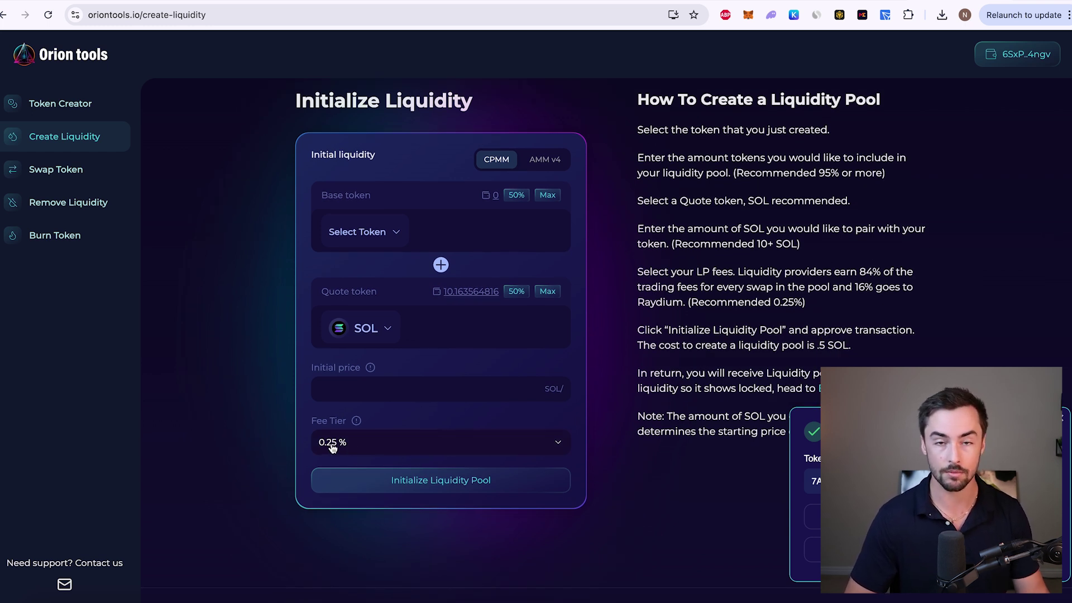
click(413, 444)
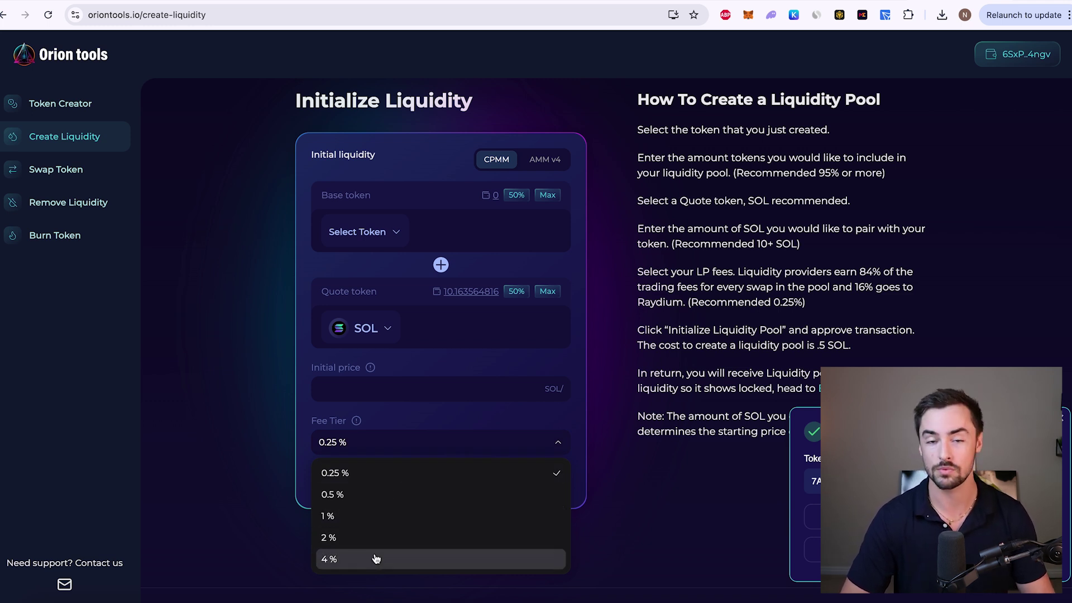
click(370, 481)
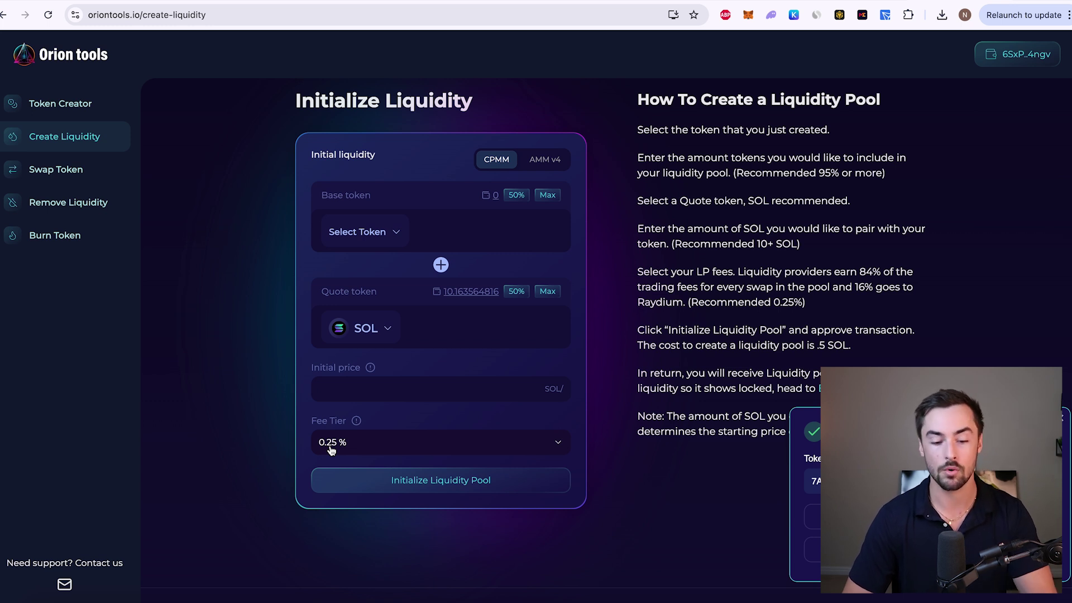
click(545, 160)
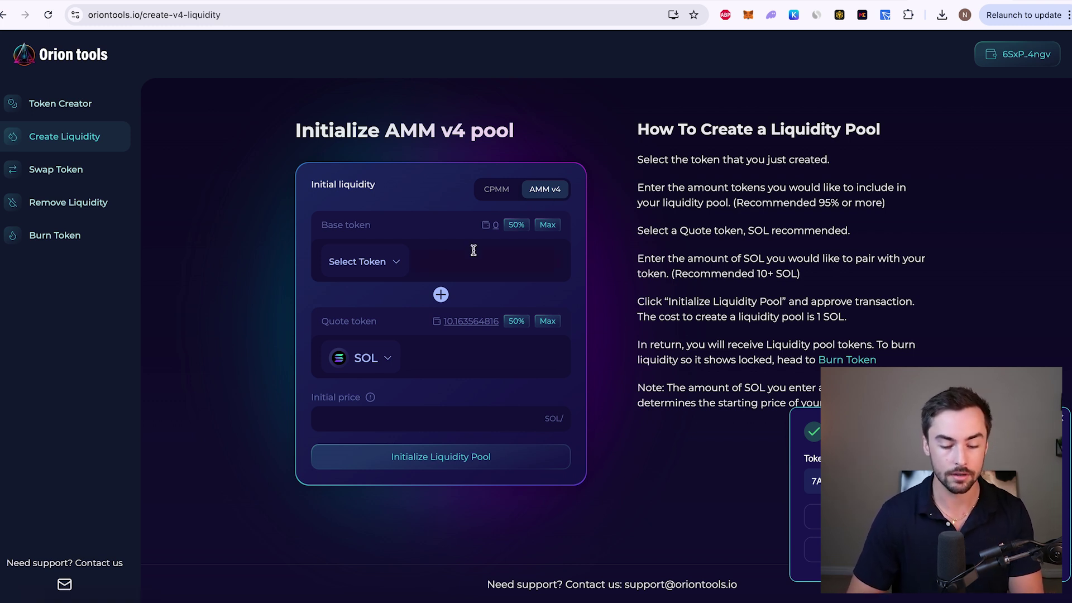
Choose NINJAF as the pool's base token and focus its amount field
click(379, 268)
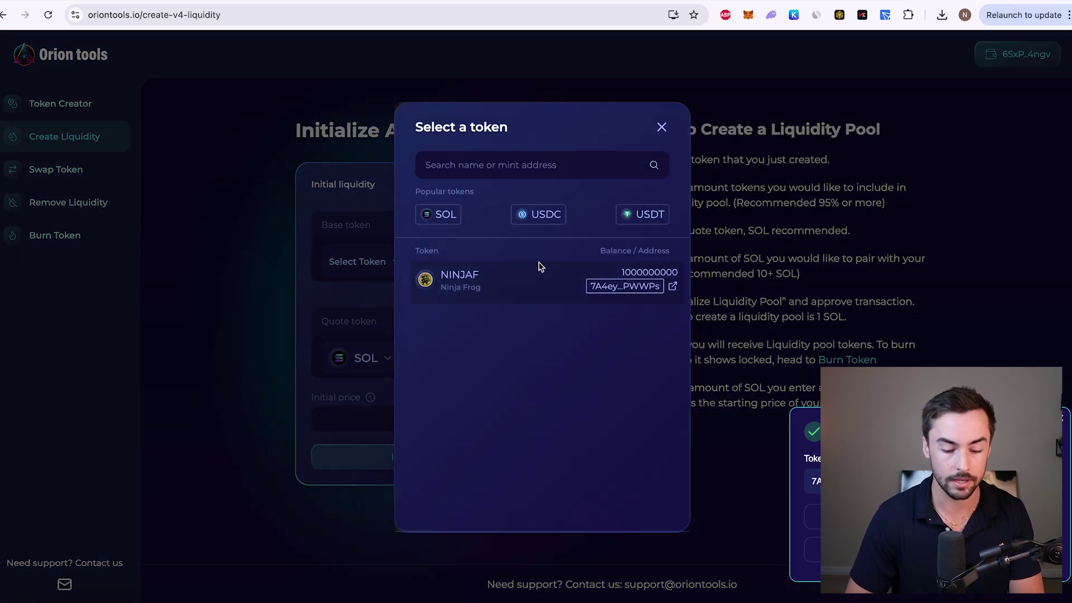
click(503, 283)
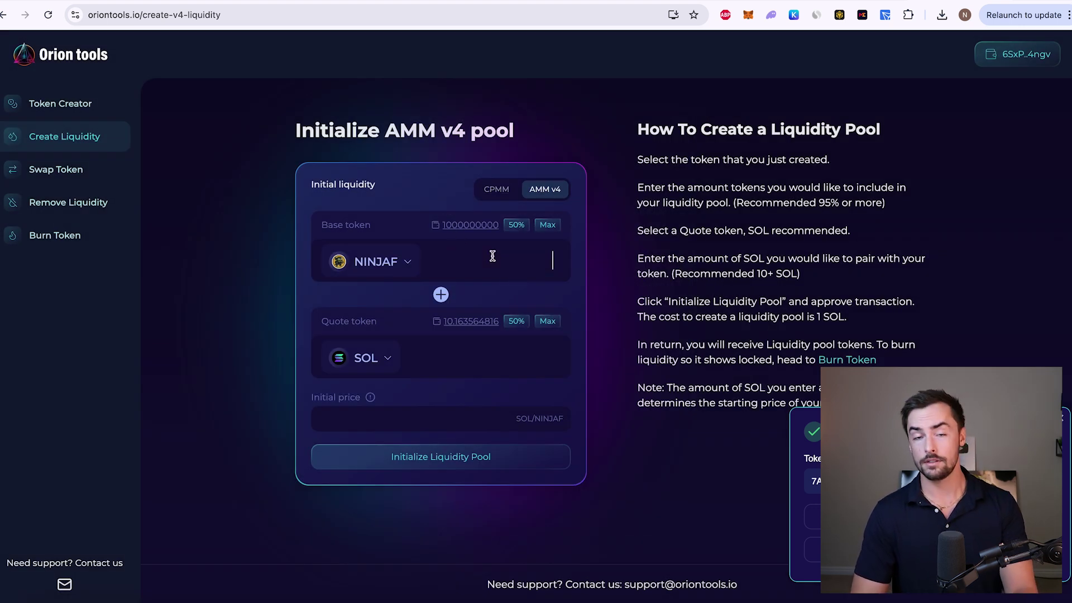
click(433, 260)
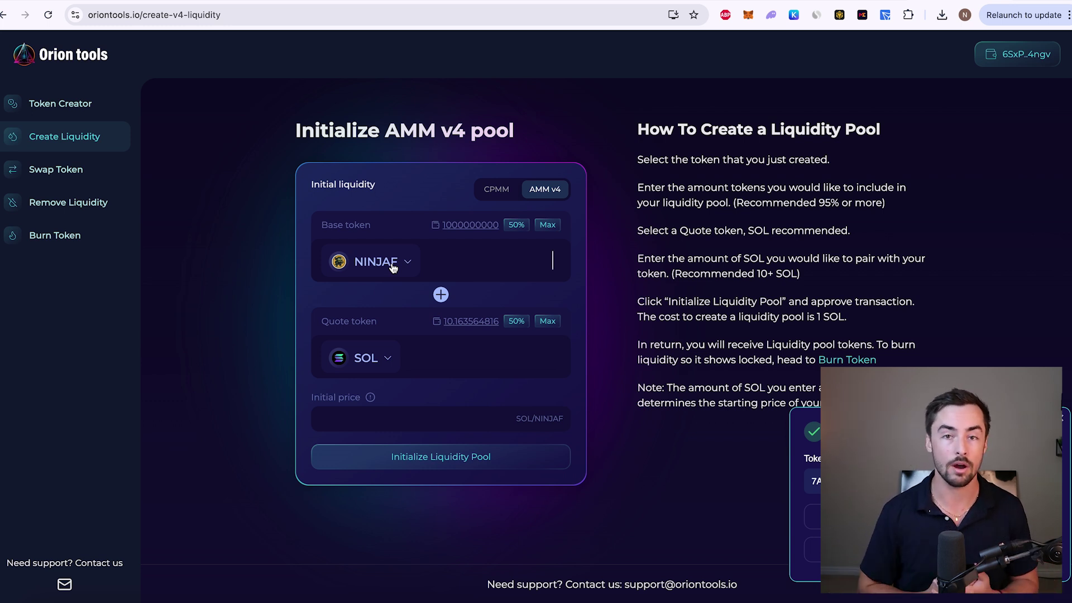
Enter 990000000 NINJAF as the base amount and change the SOL quote from 10 to .001
key(super+v)
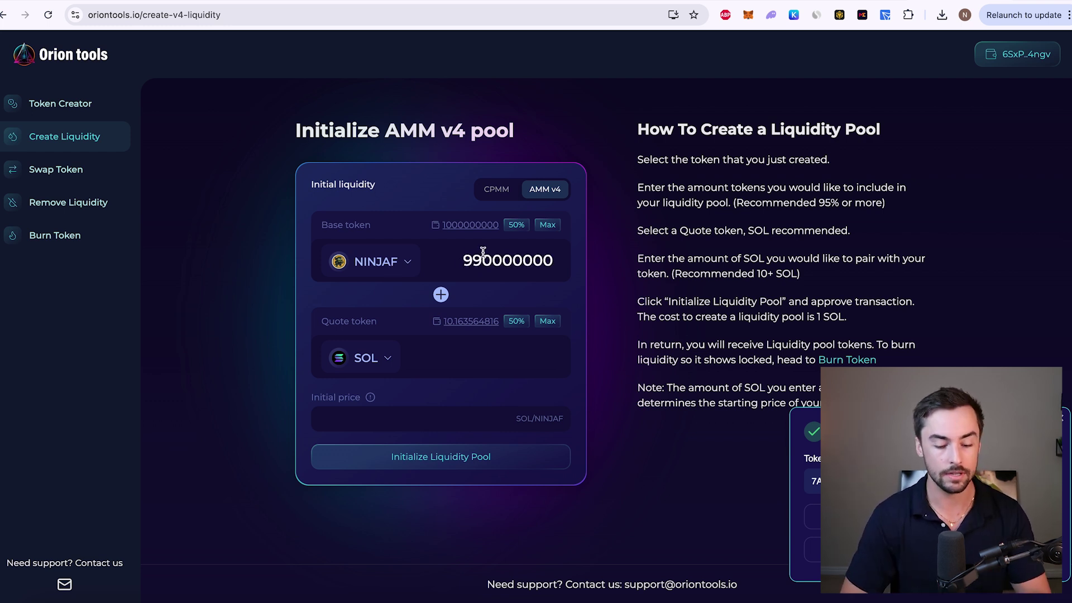
click(450, 353)
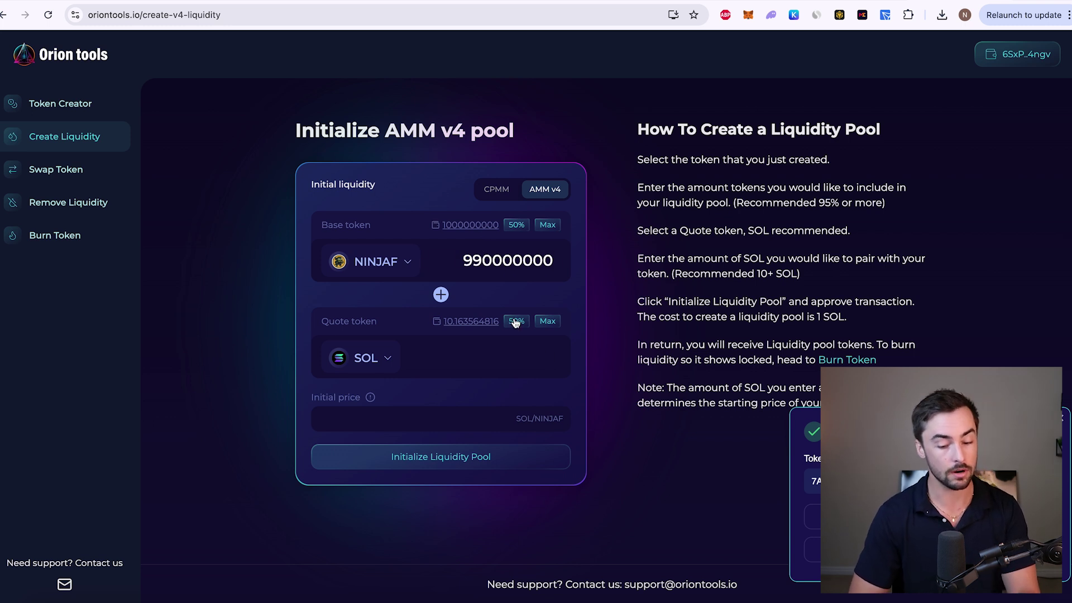
text(10)
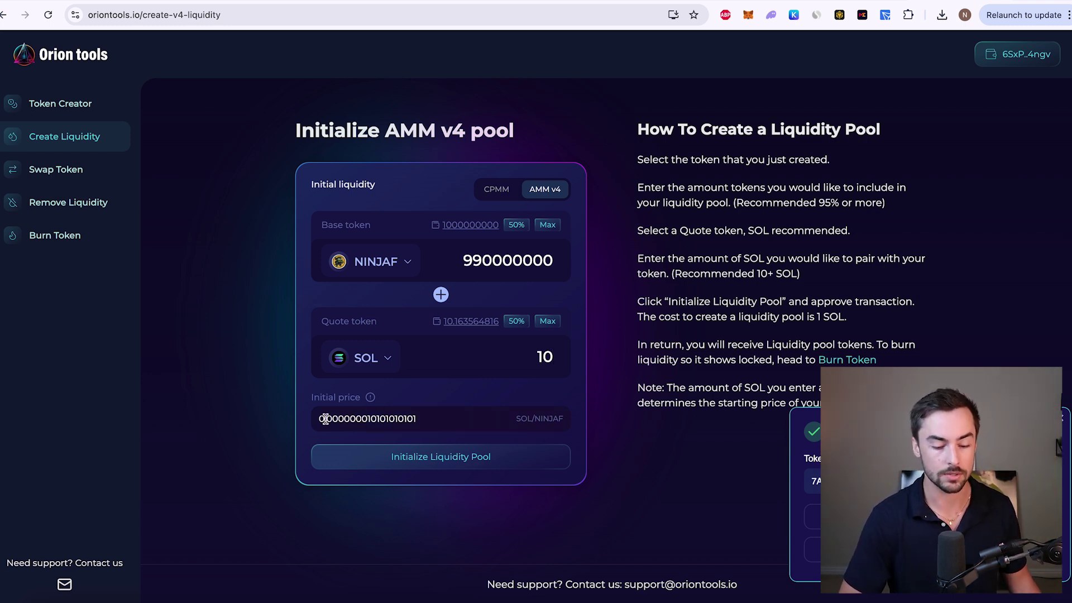
drag(325, 418, 368, 418)
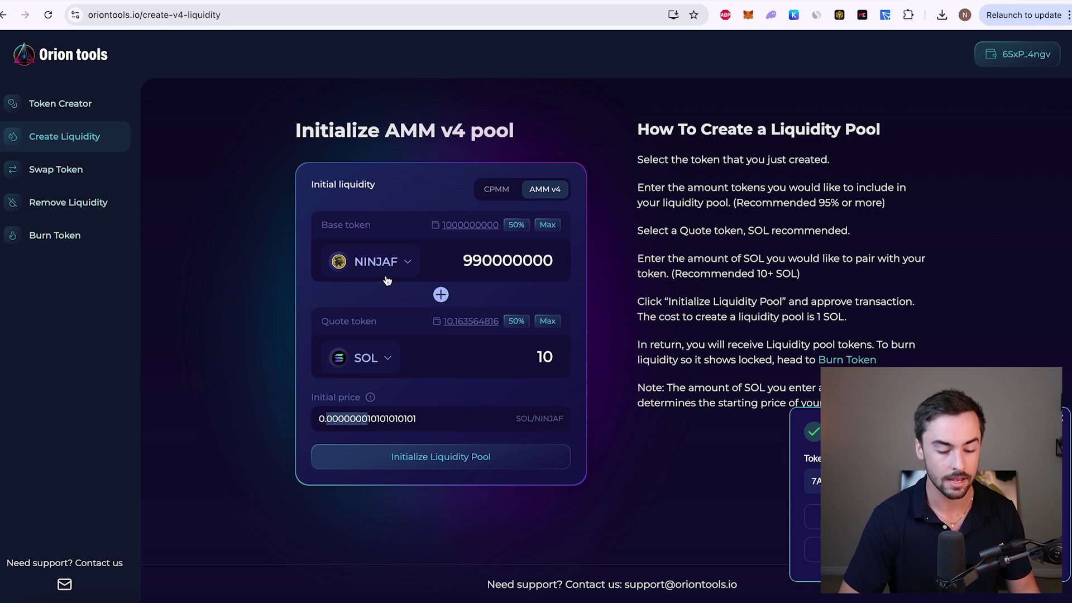
click(377, 418)
drag(326, 418, 360, 418)
click(360, 418)
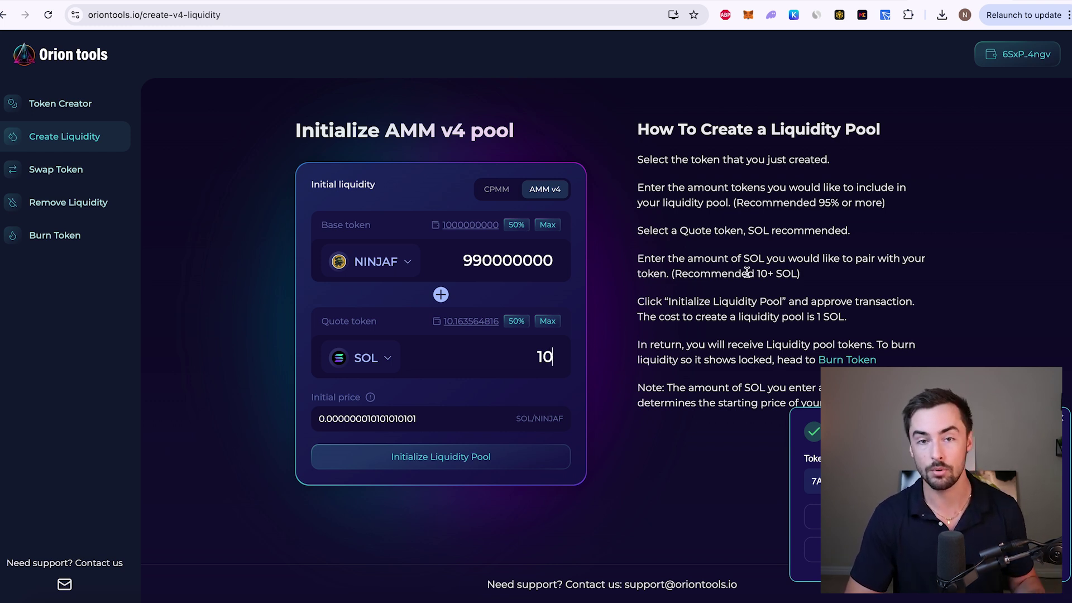
key(BackSpace)
key(BackSpace)
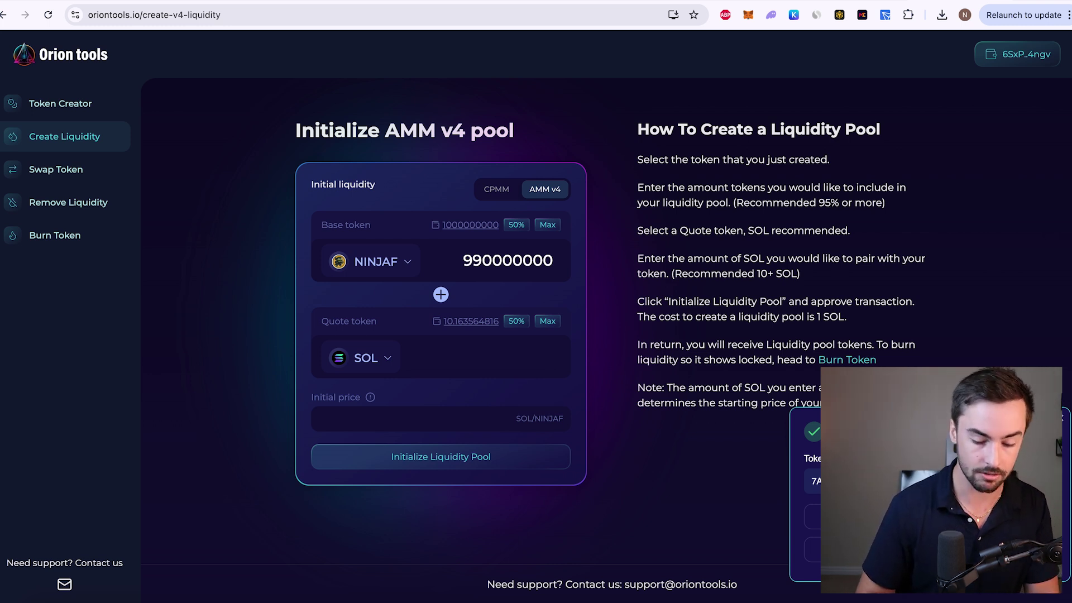
text(.001)
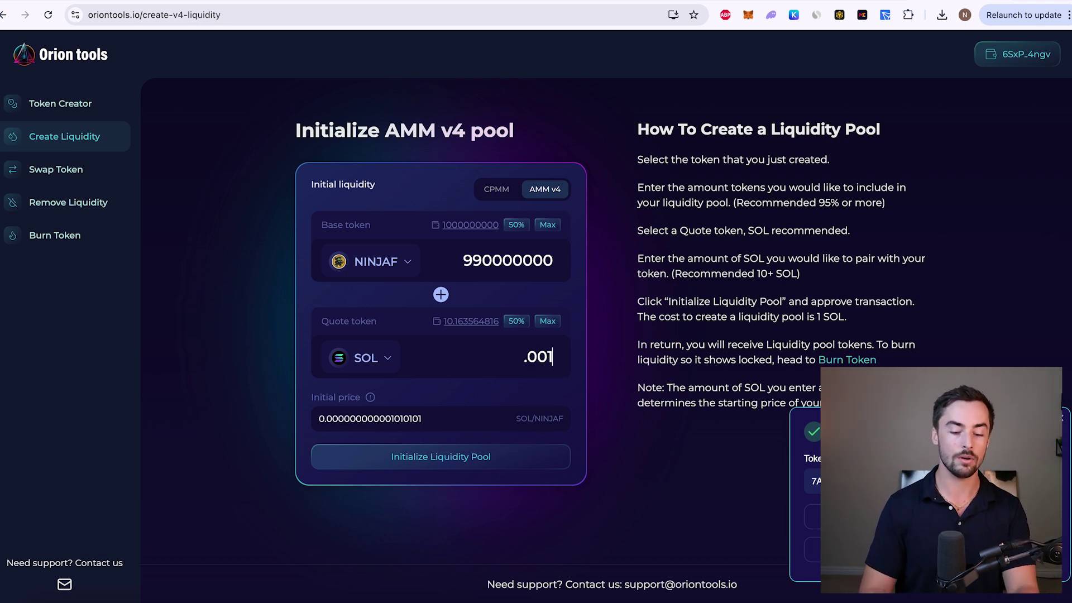
click(558, 357)
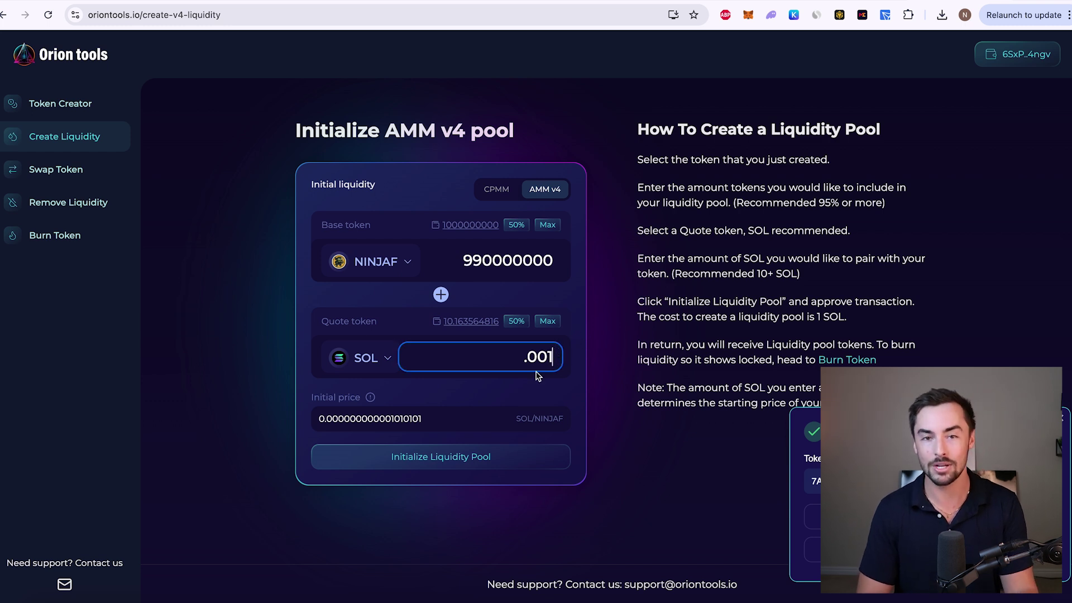
Dismiss the Token Created Successfully notice
click(432, 418)
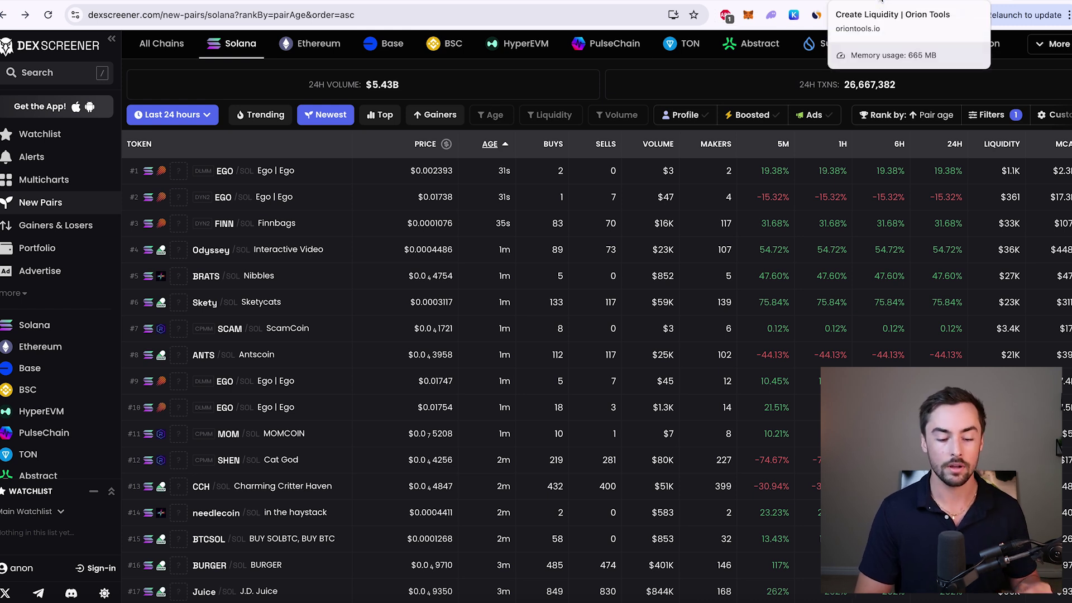
click(881, 2)
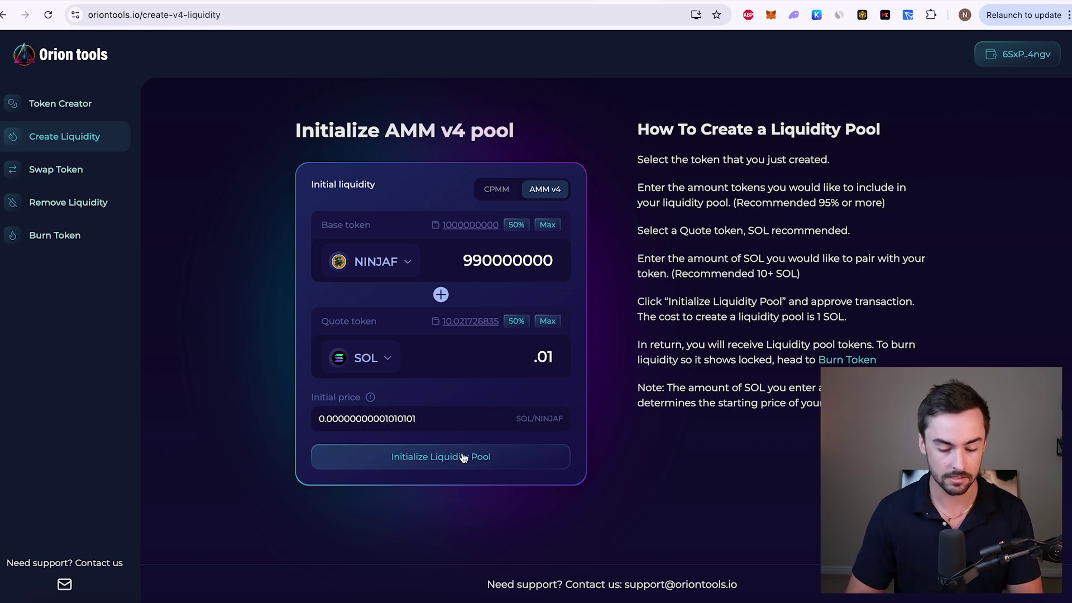
Submit the NINJAF/SOL AMM v4 pool with Initialize Liquidity Pool for wallet confirmation
click(461, 457)
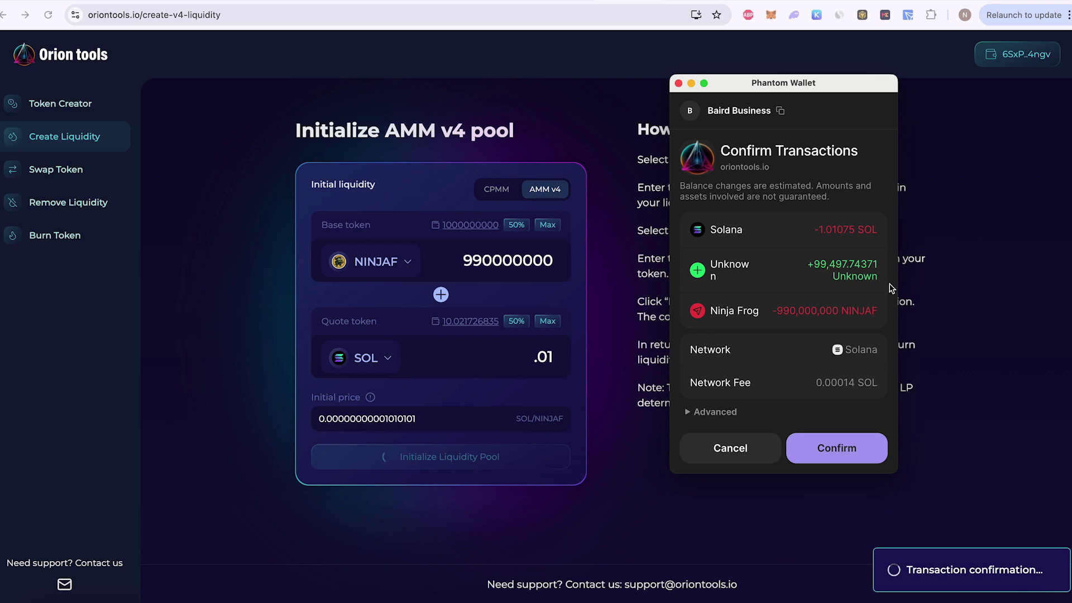
Confirm the pool creation in Phantom, then review the wallet's token balances
click(837, 448)
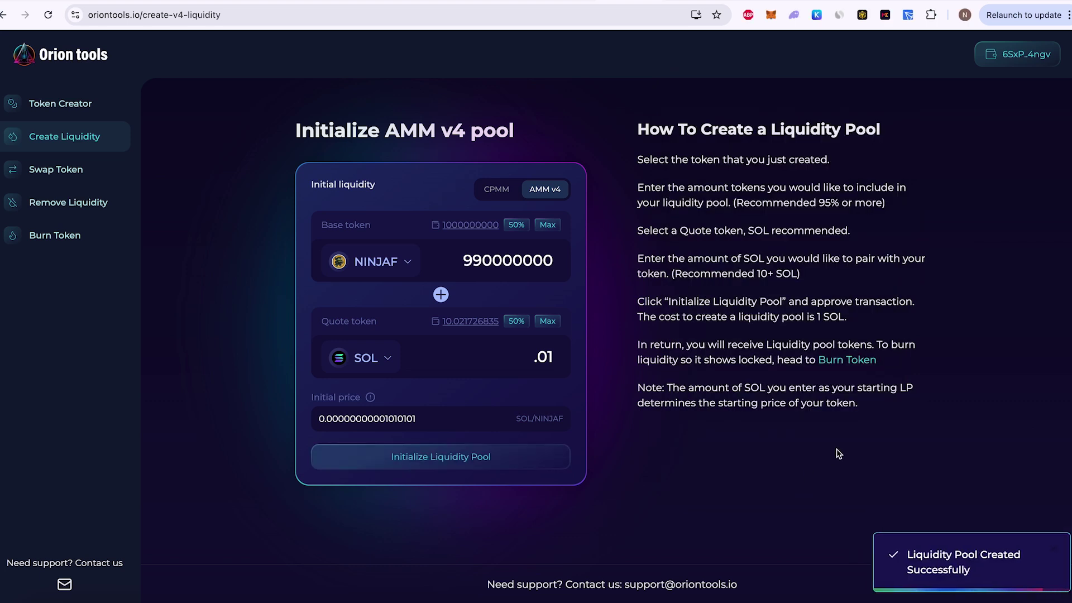
click(793, 15)
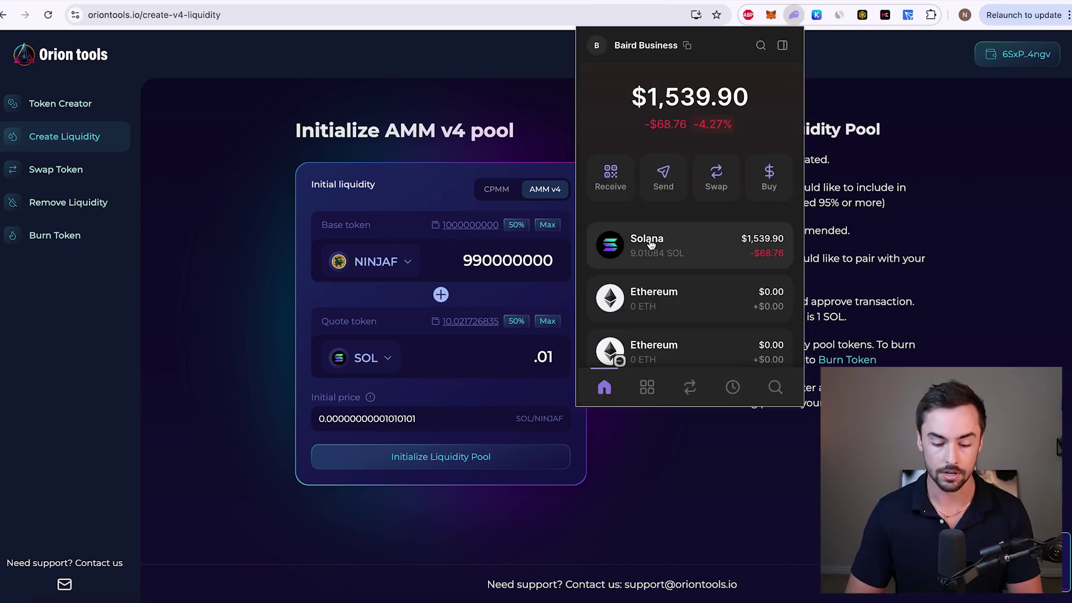
scroll(653, 254, down, 5)
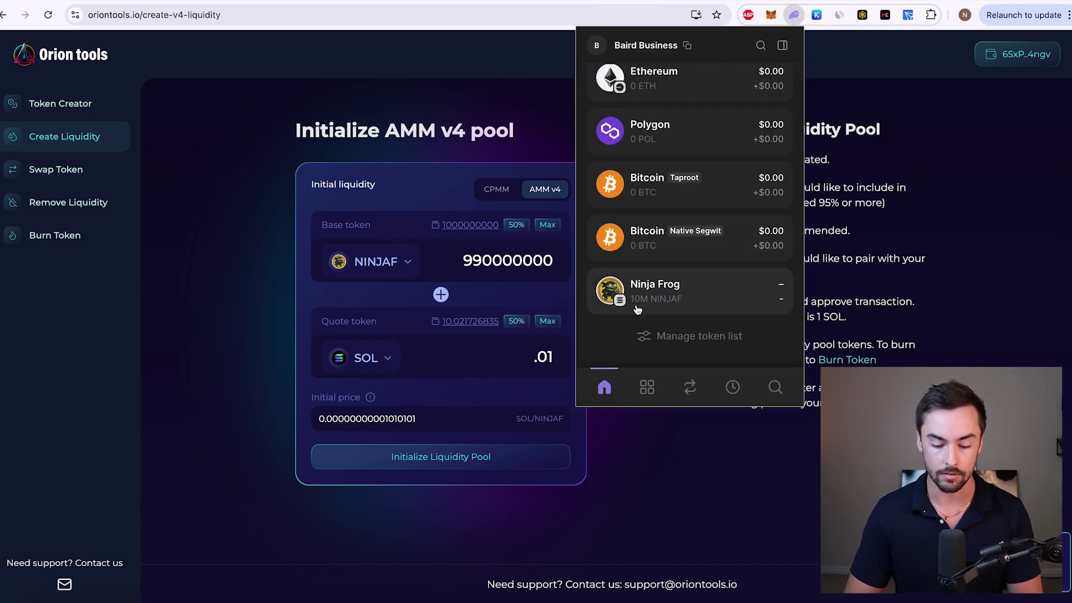
click(882, 277)
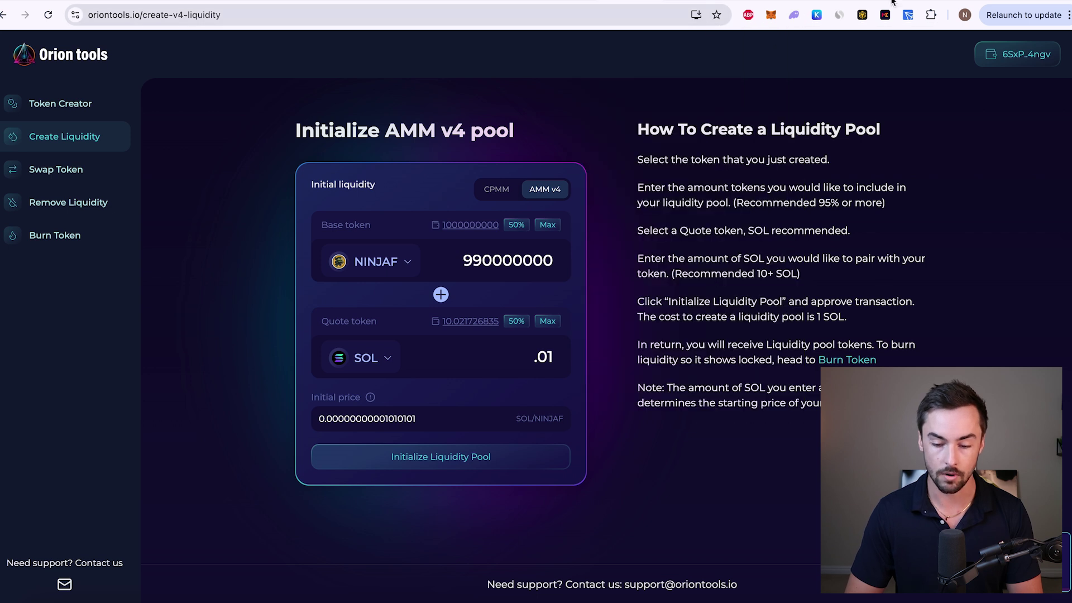
Open the NINJAF Ninja Frog pair page from DEX Screener's Solana new pairs list
click(917, 2)
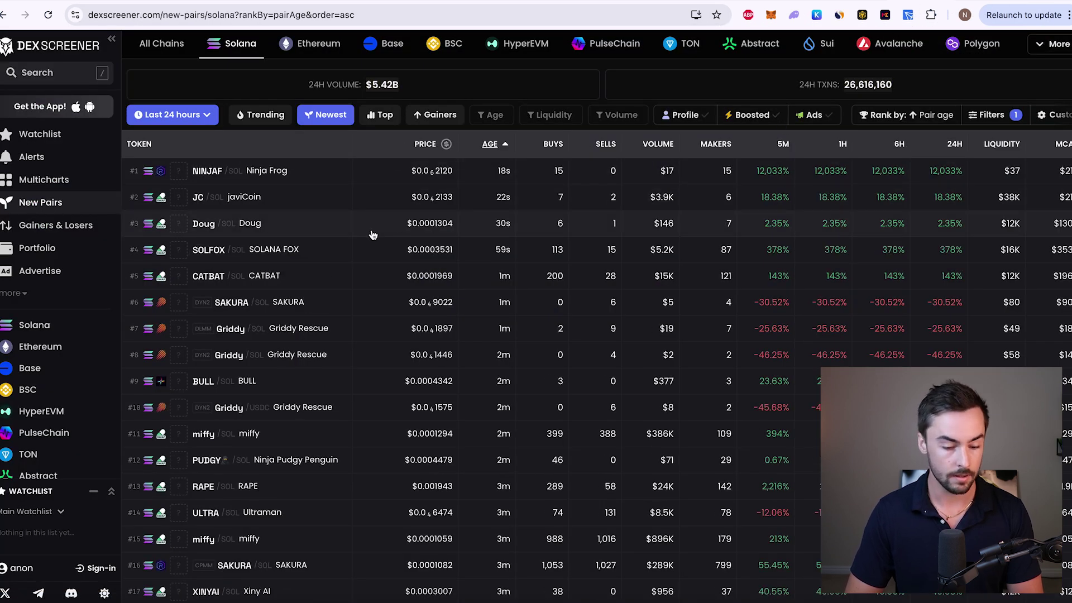
click(288, 170)
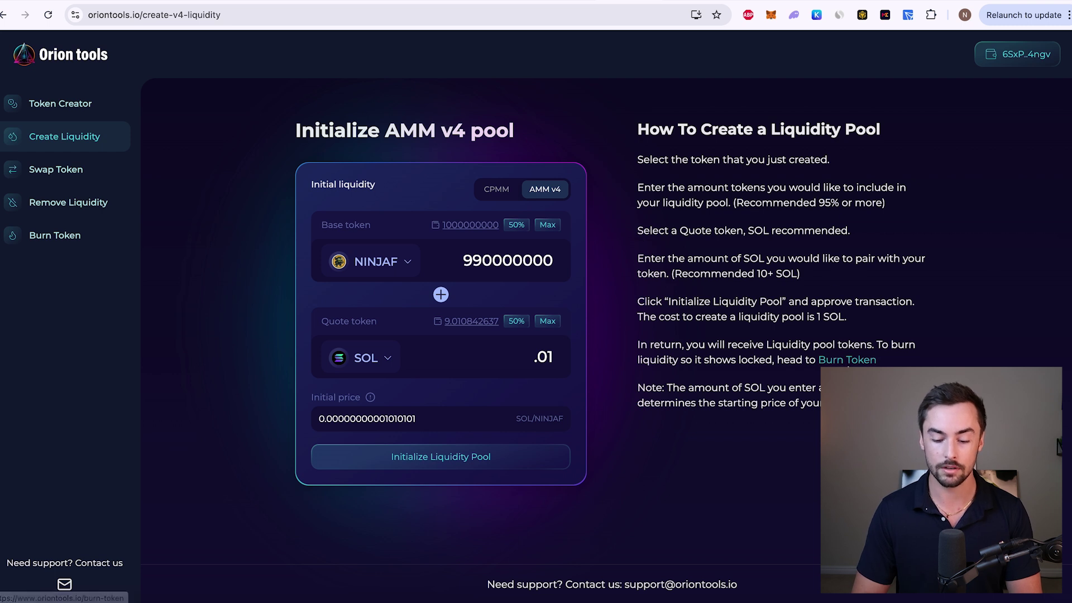
Go to Burn Token and select the 99.50K Raydium LP card for burning
click(54, 235)
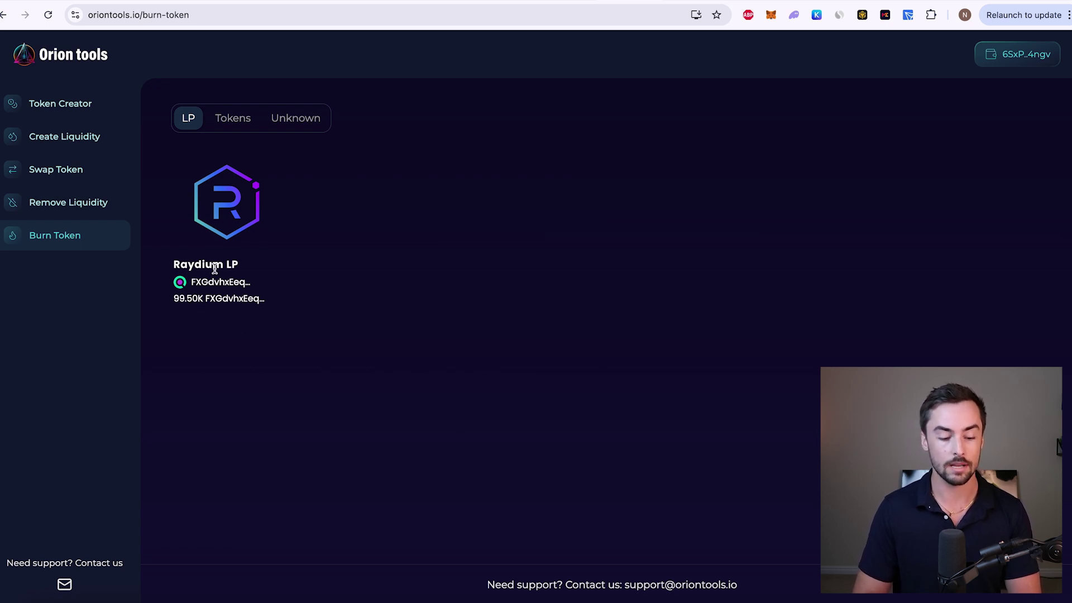
click(242, 254)
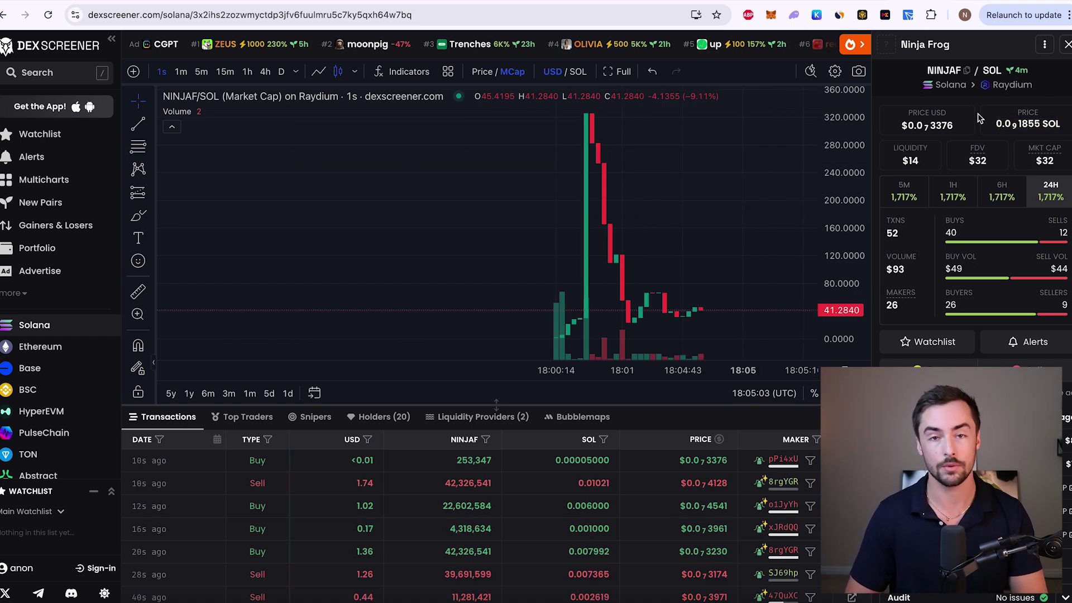
Copy the NINJAF/SOL pair address from DEX Screener's token info panel and return to Orion Tools
scroll(938, 303, down, 4)
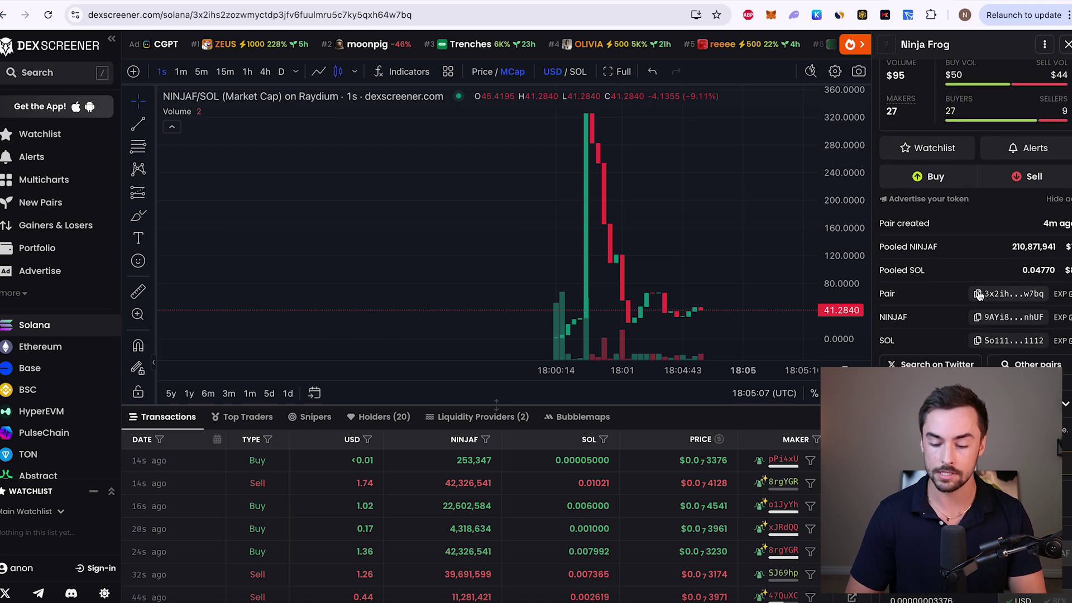
click(1008, 293)
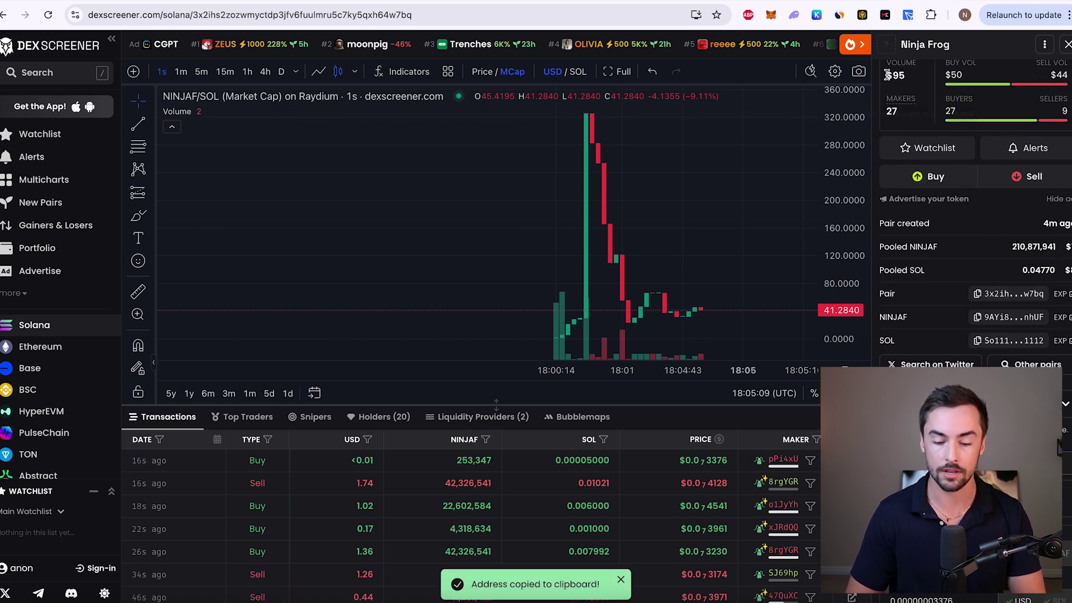
key(ctrl+Tab)
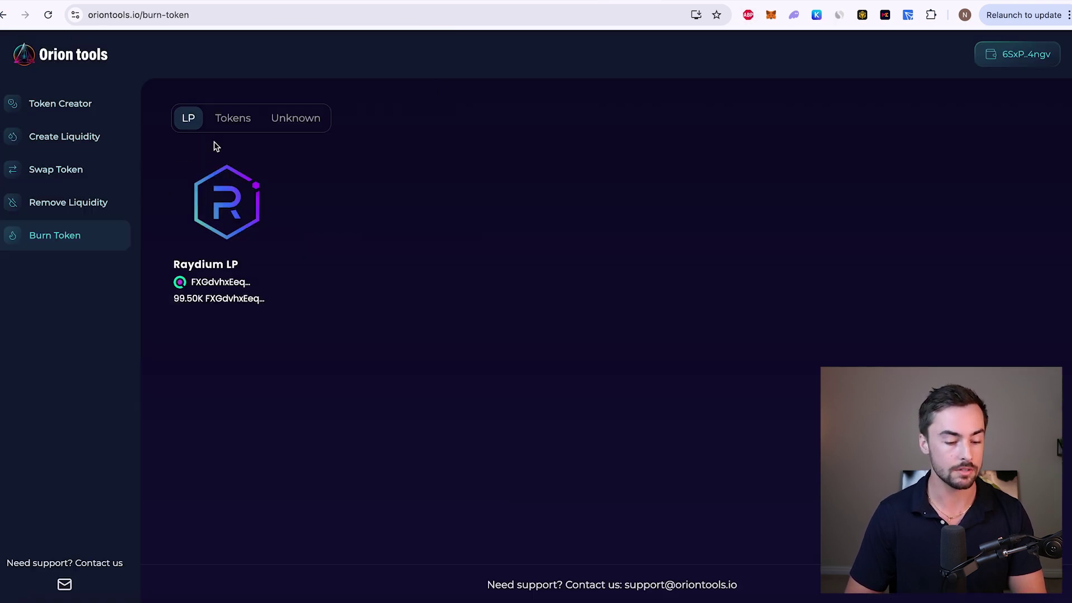
click(78, 203)
click(352, 202)
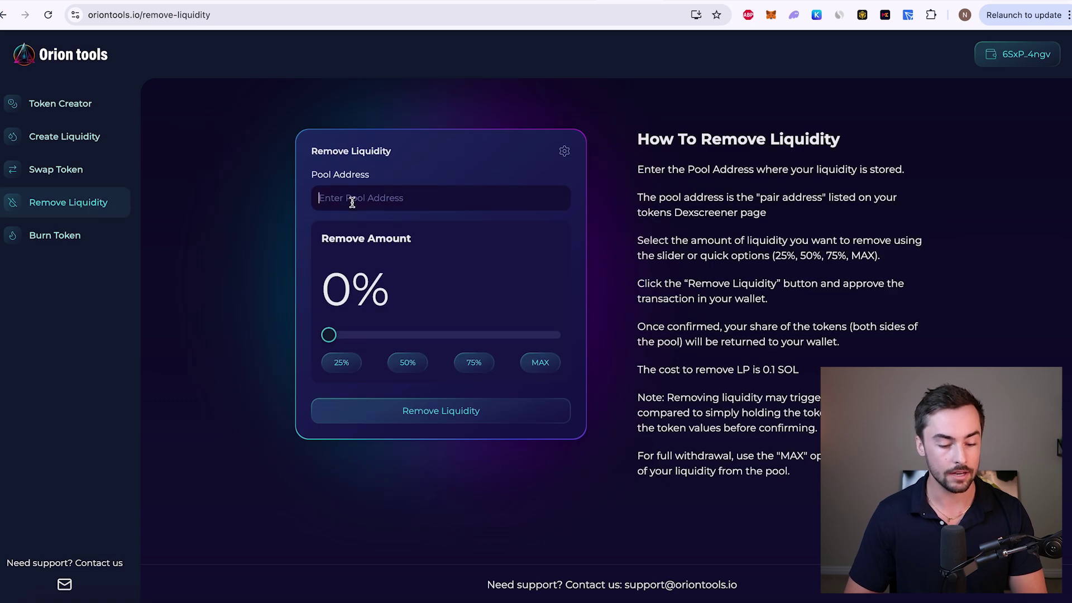
key(ctrl+v)
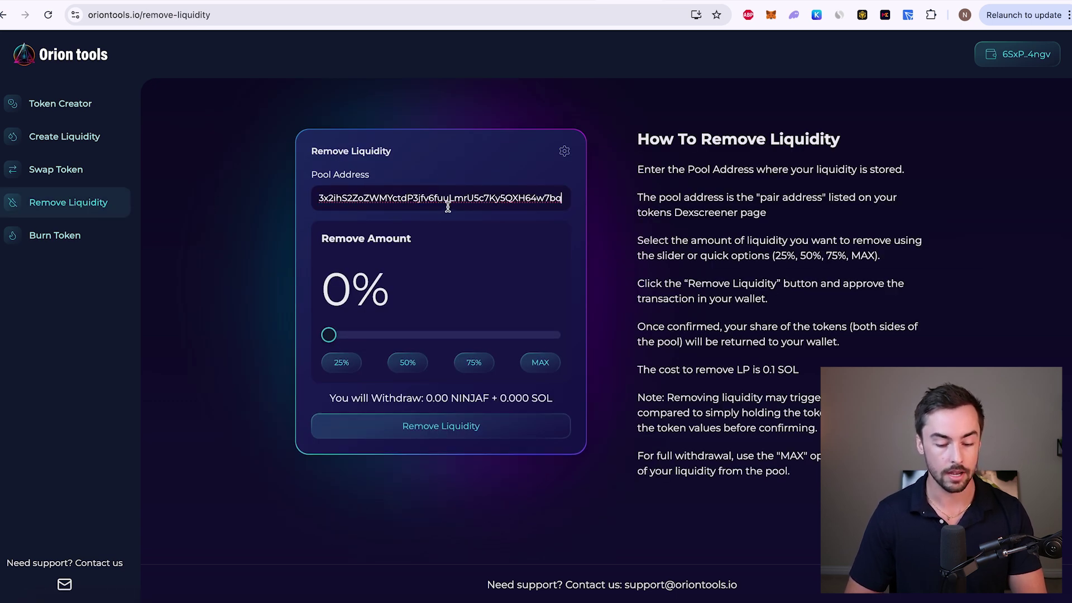
click(540, 363)
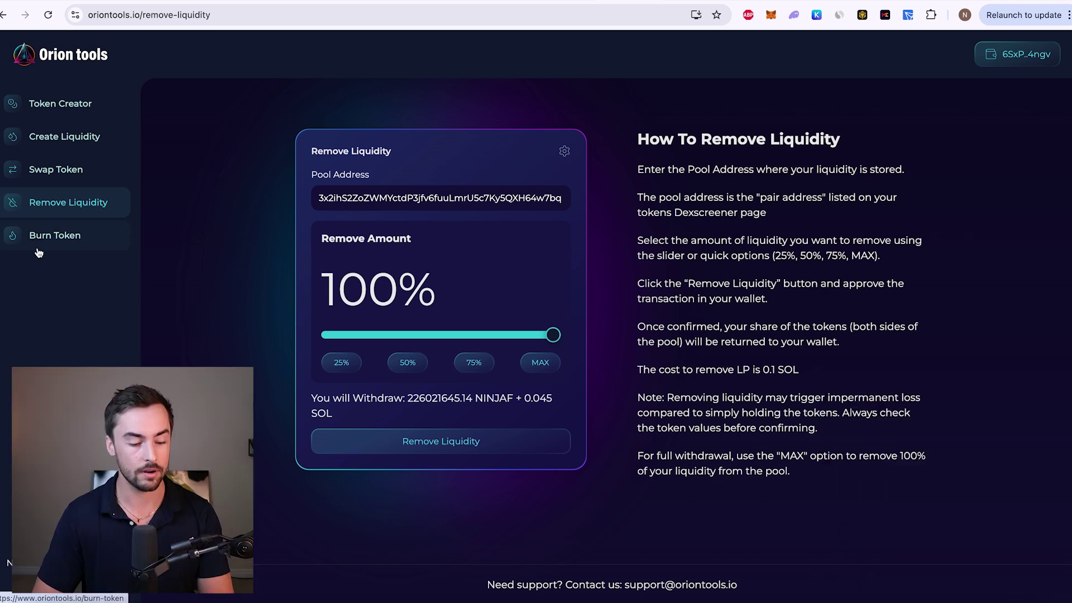
click(75, 234)
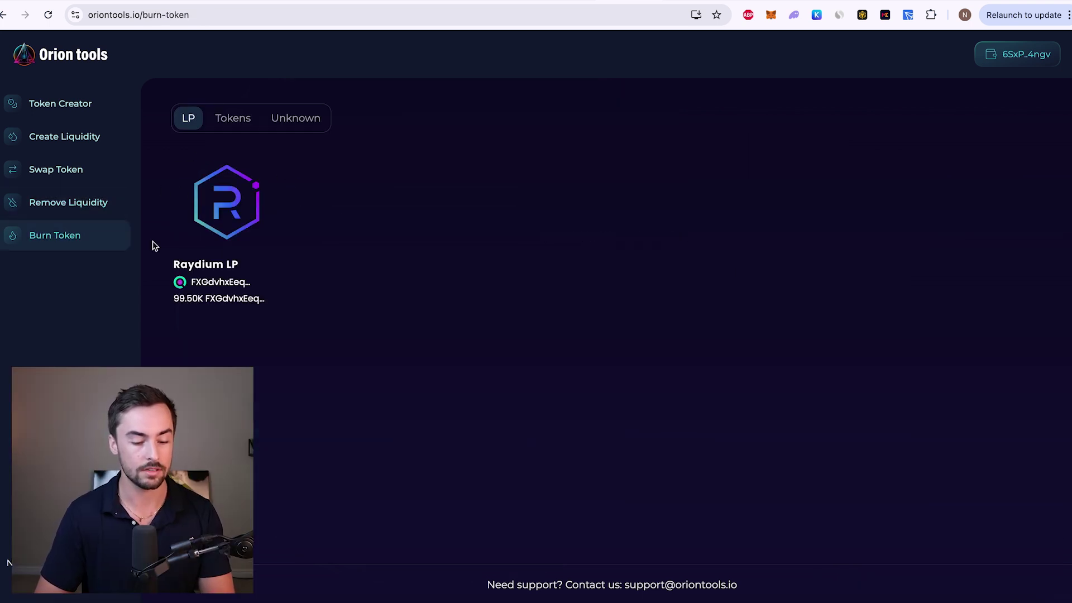
Set the full 99497.74371 Raydium LP amount, burn it, and confirm the burn in Phantom
click(238, 202)
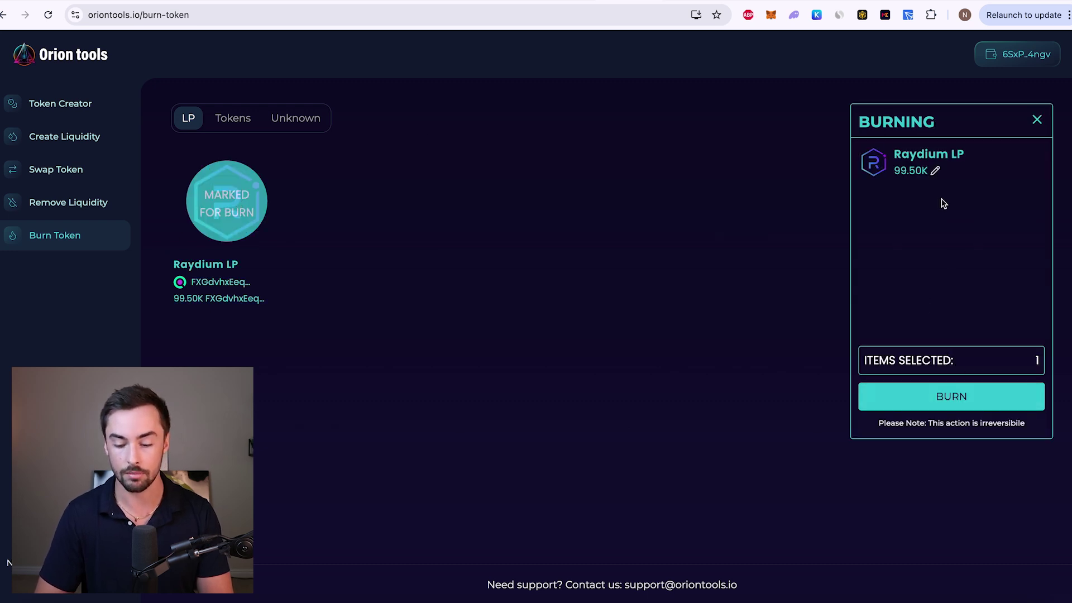
click(936, 174)
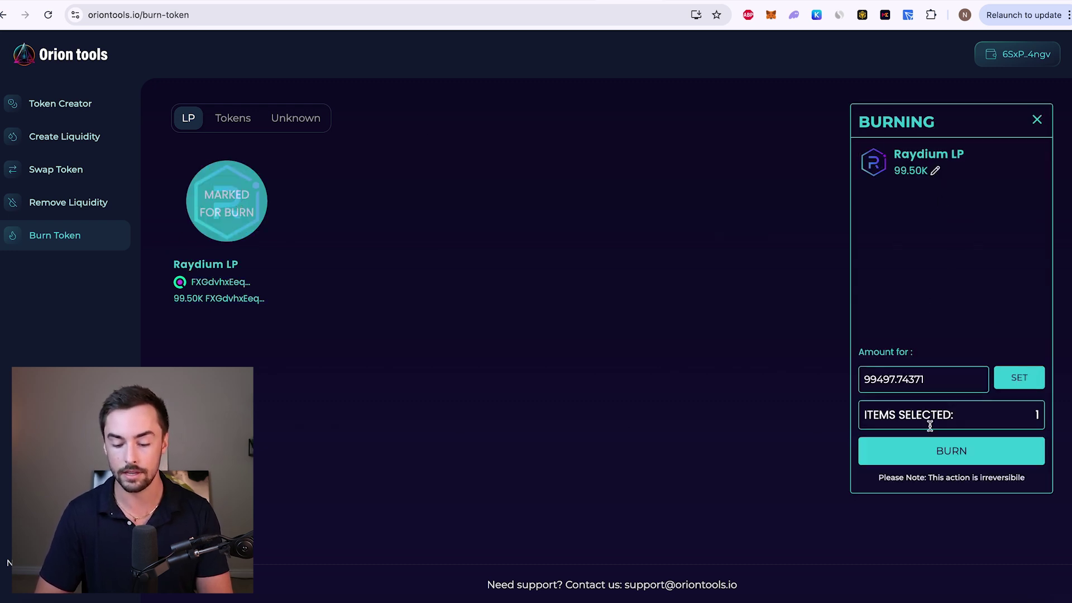
click(1015, 377)
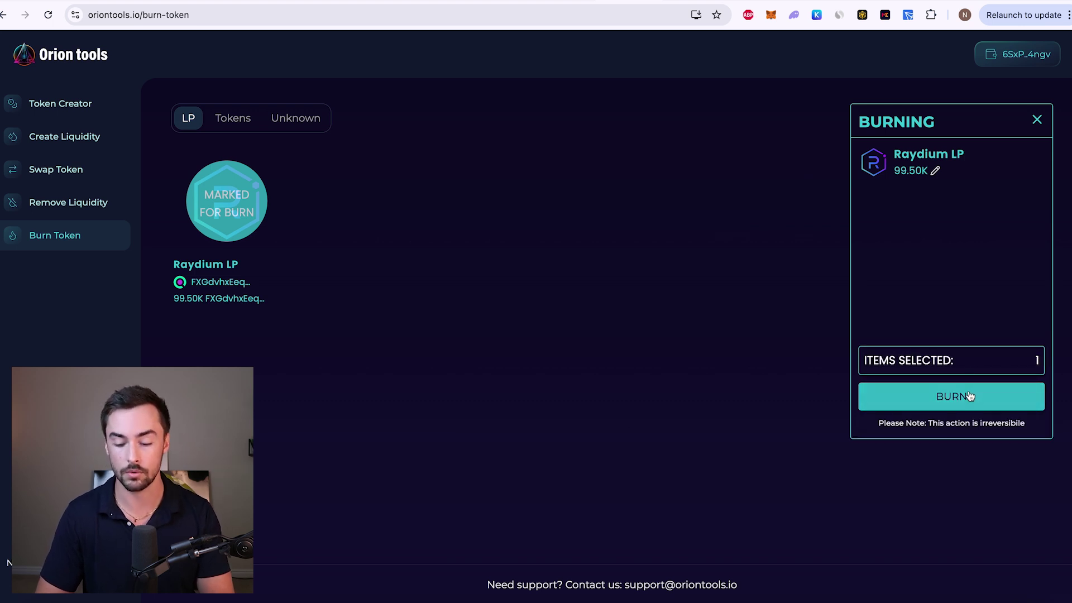
click(939, 398)
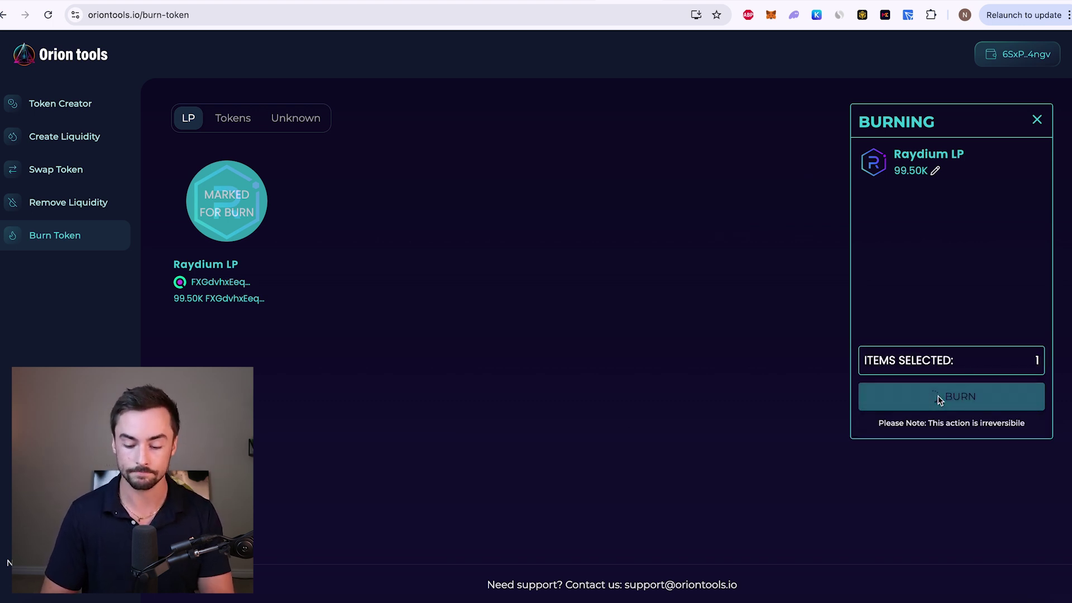
drag(985, 2, 790, 76)
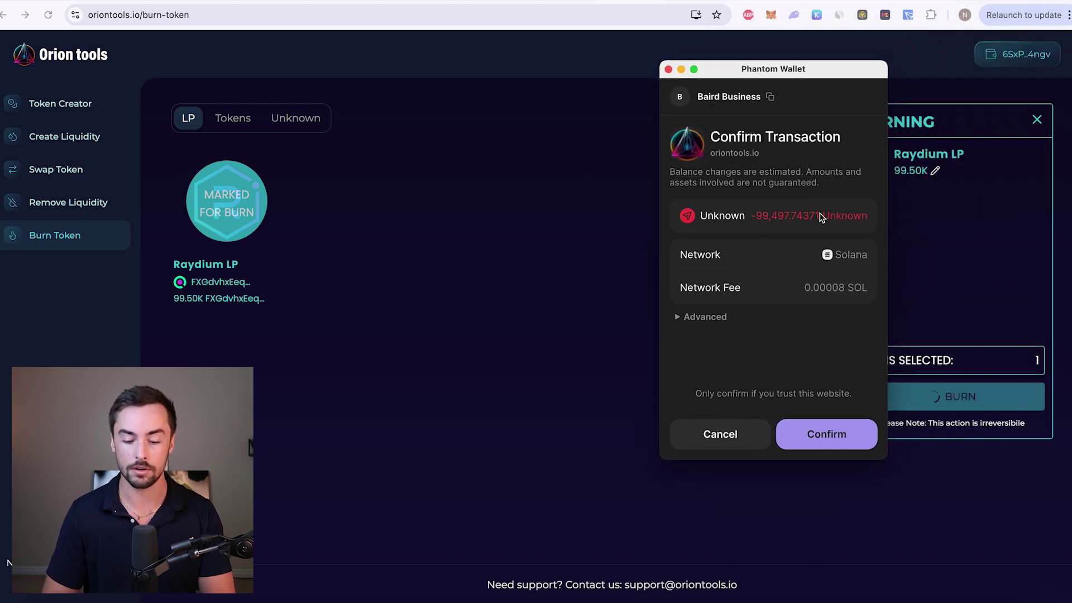
click(828, 434)
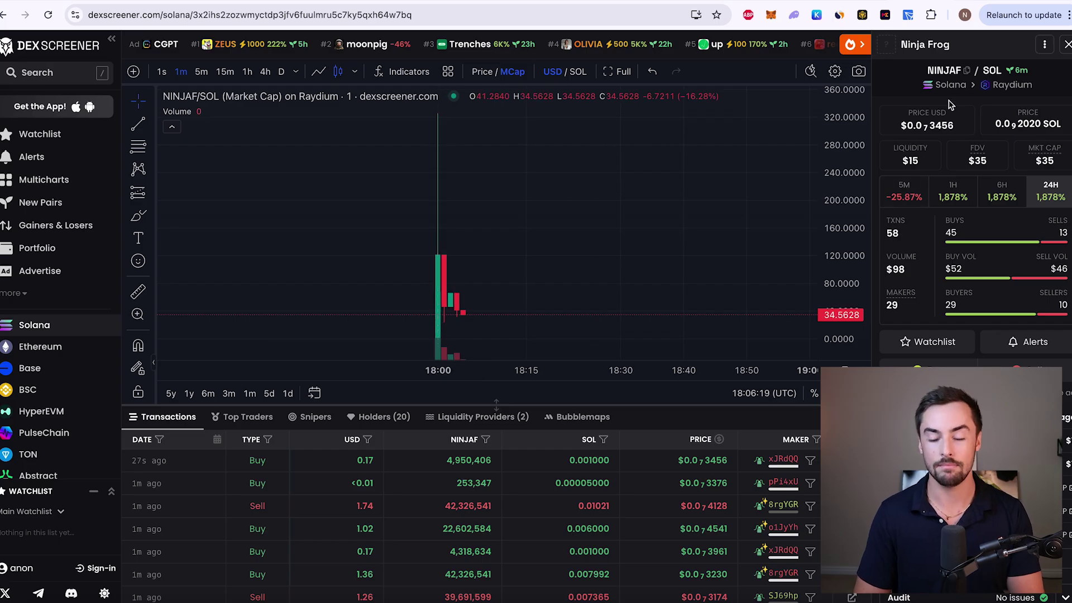
Highlight the $15 liquidity figure on DEX Screener's NINJAF/SOL page
drag(921, 160, 904, 158)
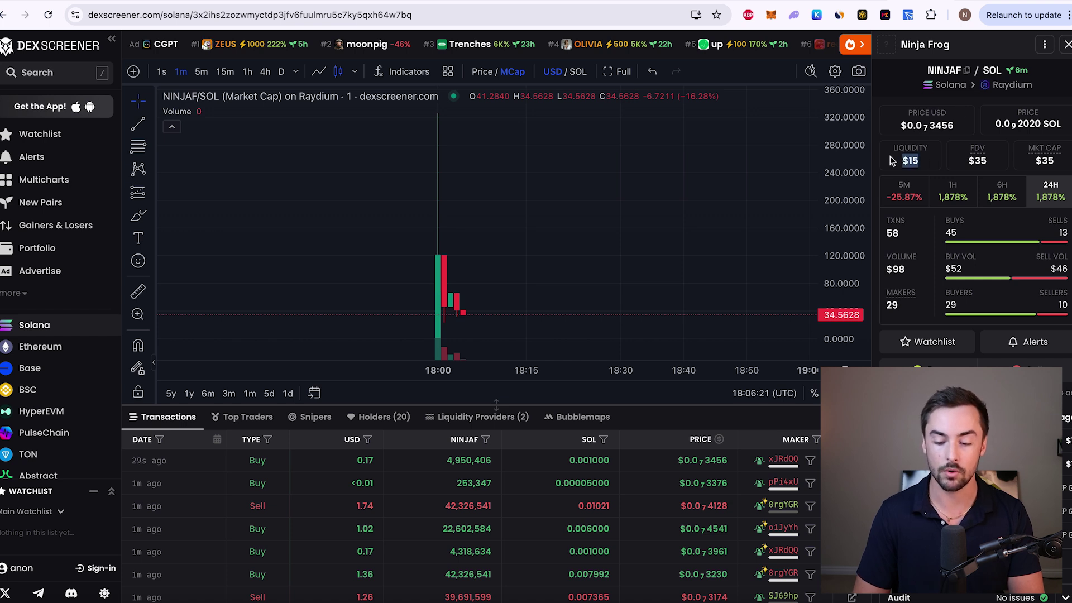
click(922, 174)
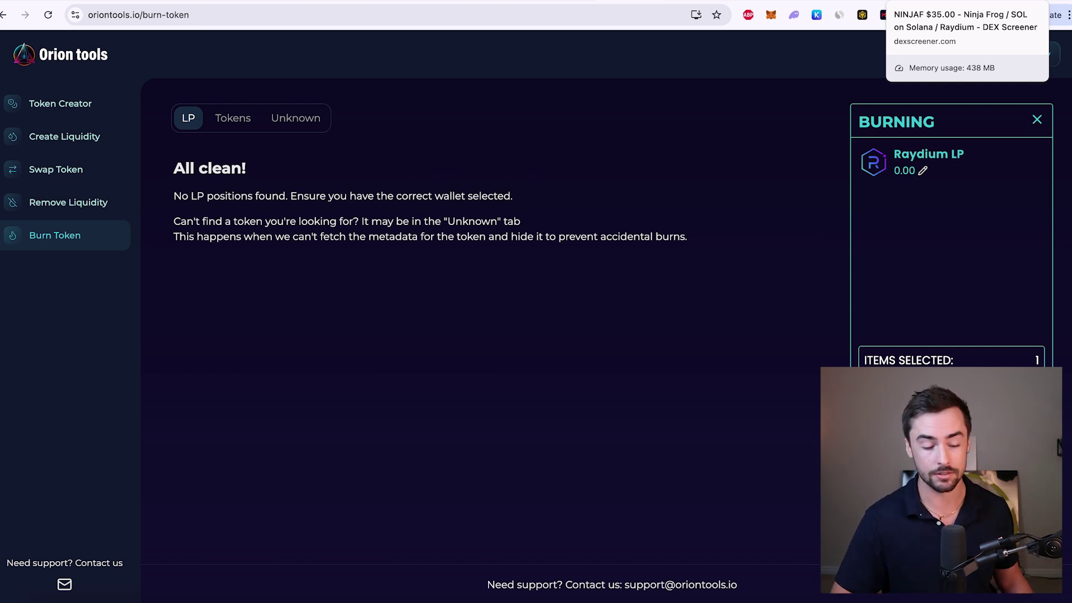
On the Swap Token page, swap .1 SOL for NINJAF and approve it in the wallet
click(58, 177)
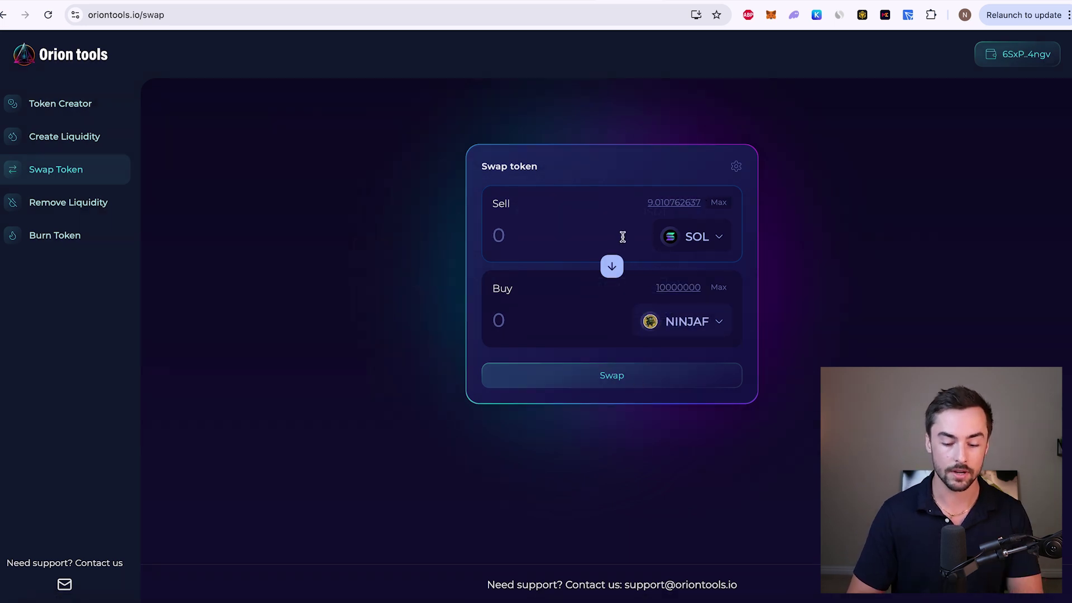
click(573, 230)
text(.1)
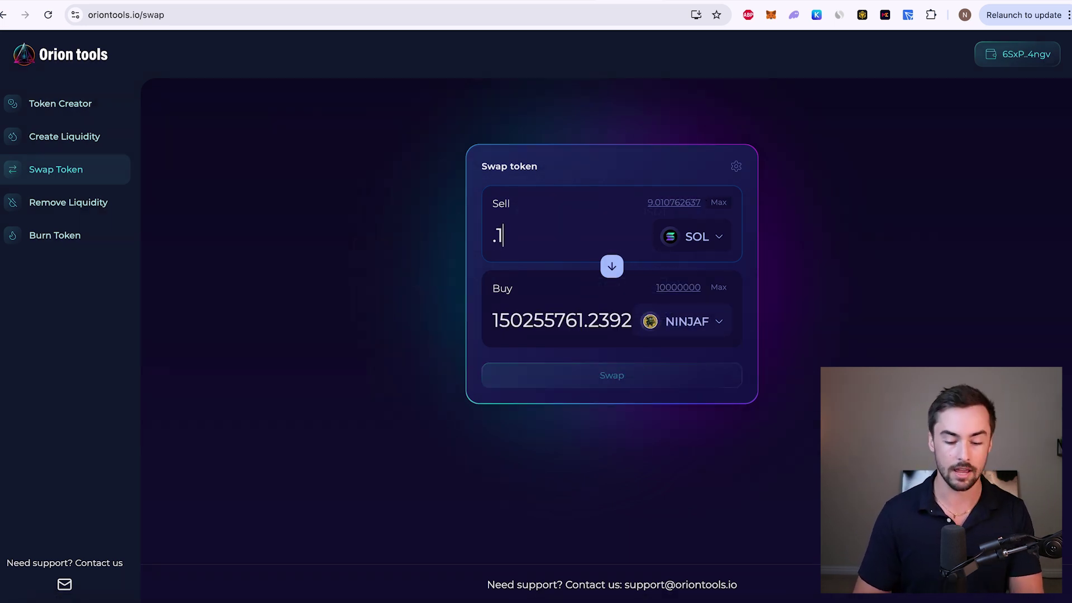
click(589, 378)
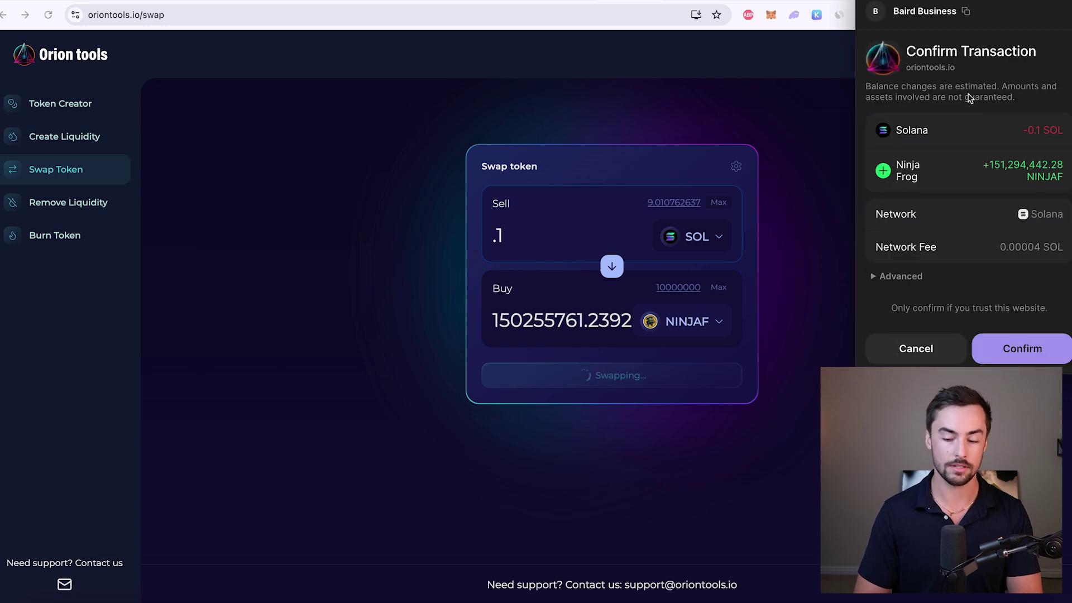
key(Return)
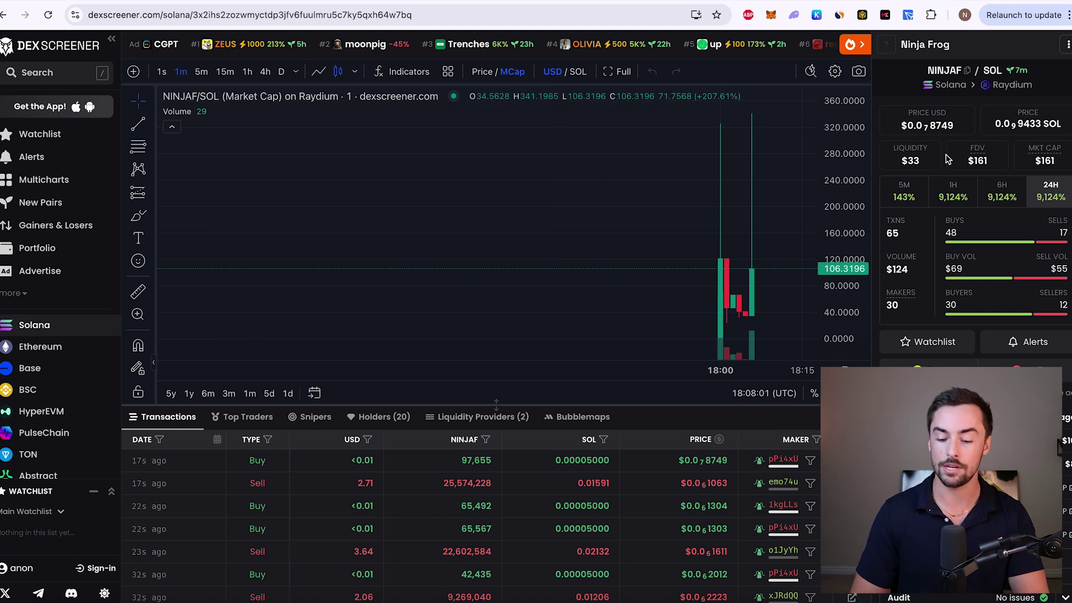
scroll(1012, 224, down, 7)
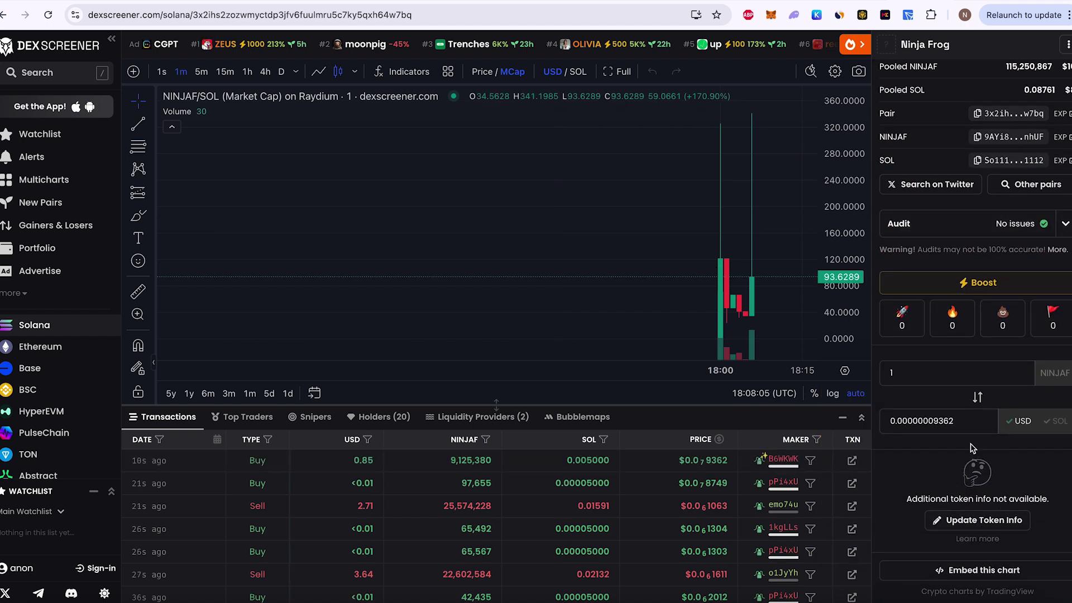
scroll(972, 447, up, 7)
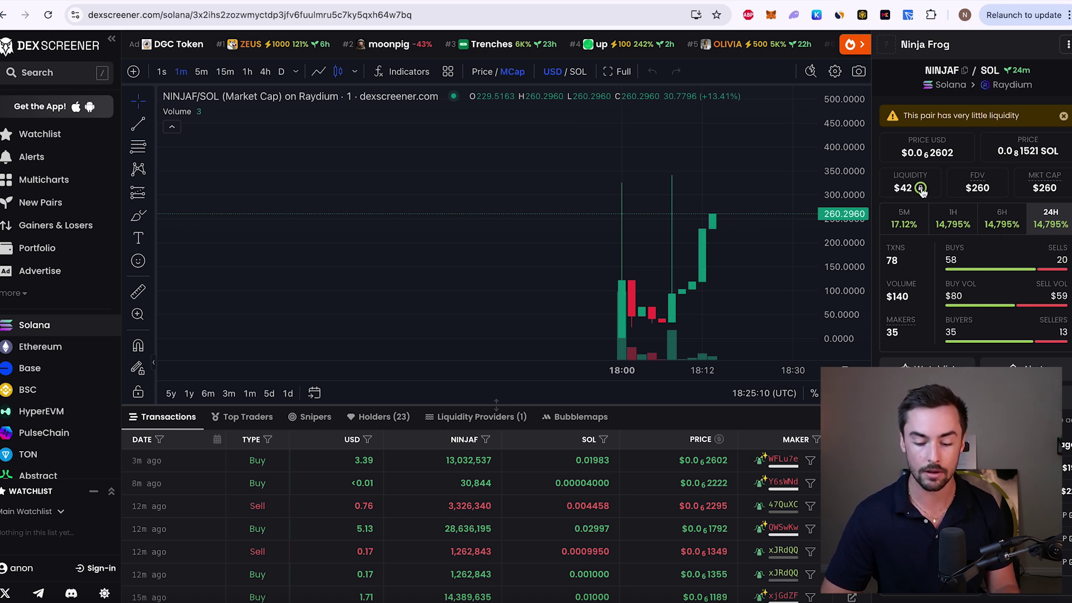
mouse_move(920, 190)
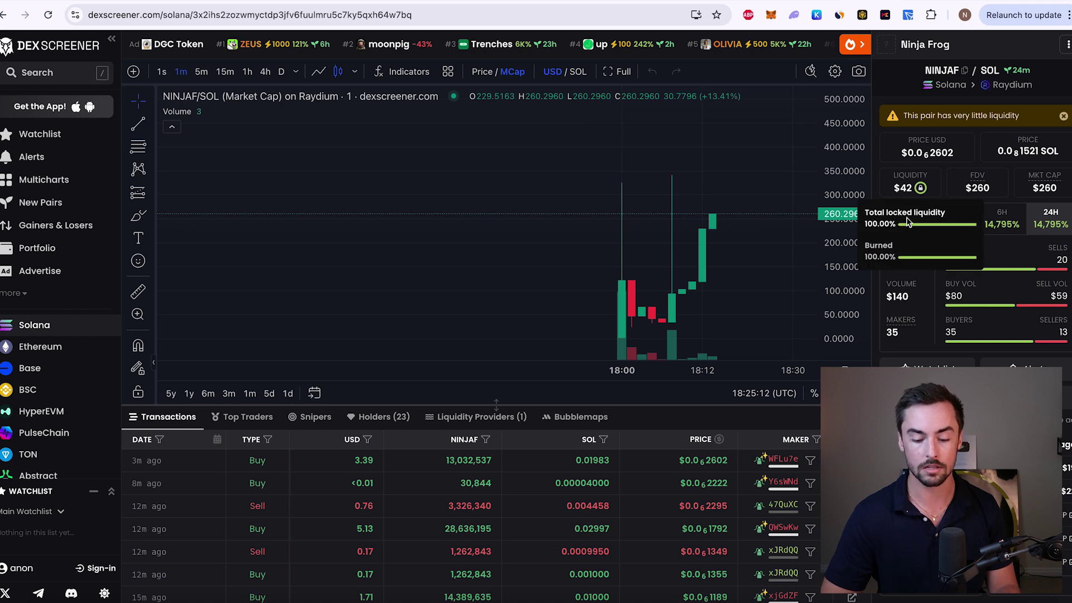